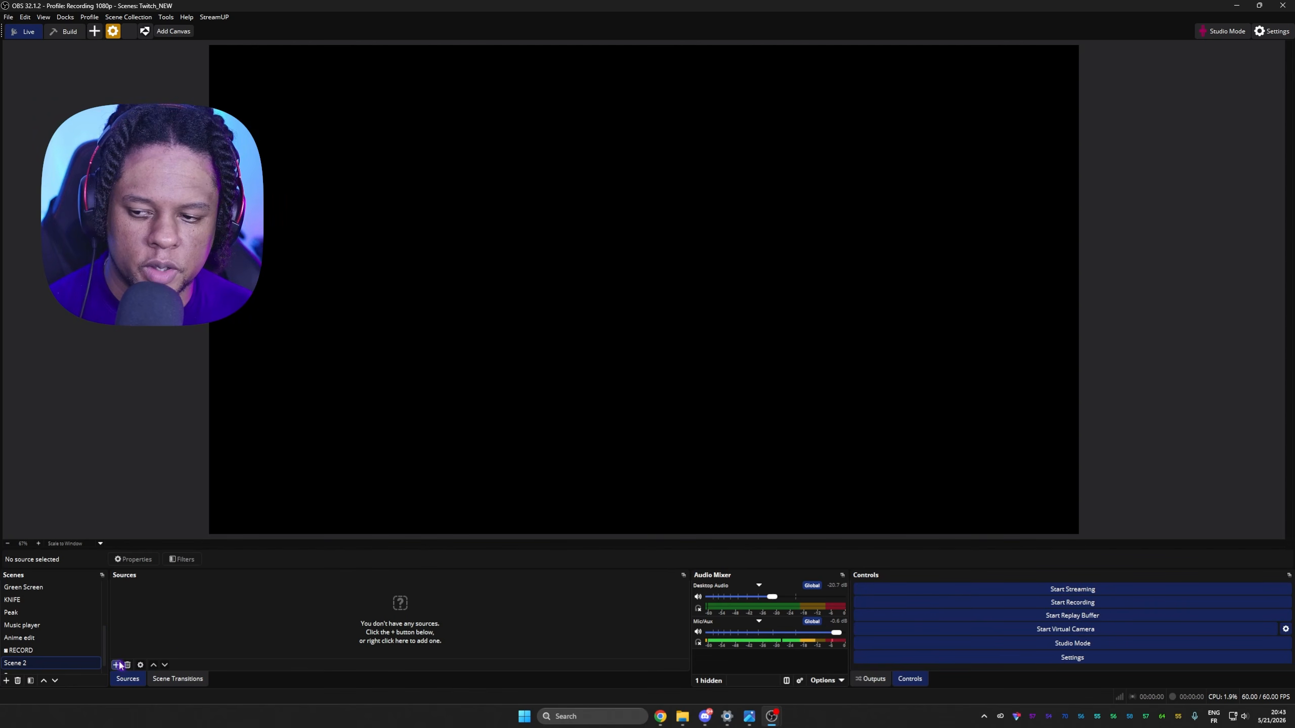
Add a new Color source to Scene 2, set its colour to bright blue, and centre it on the canvas
{"action": "left_click", "coordinate": [120, 666]}
{"action": "left_click", "coordinate": [170, 373]}
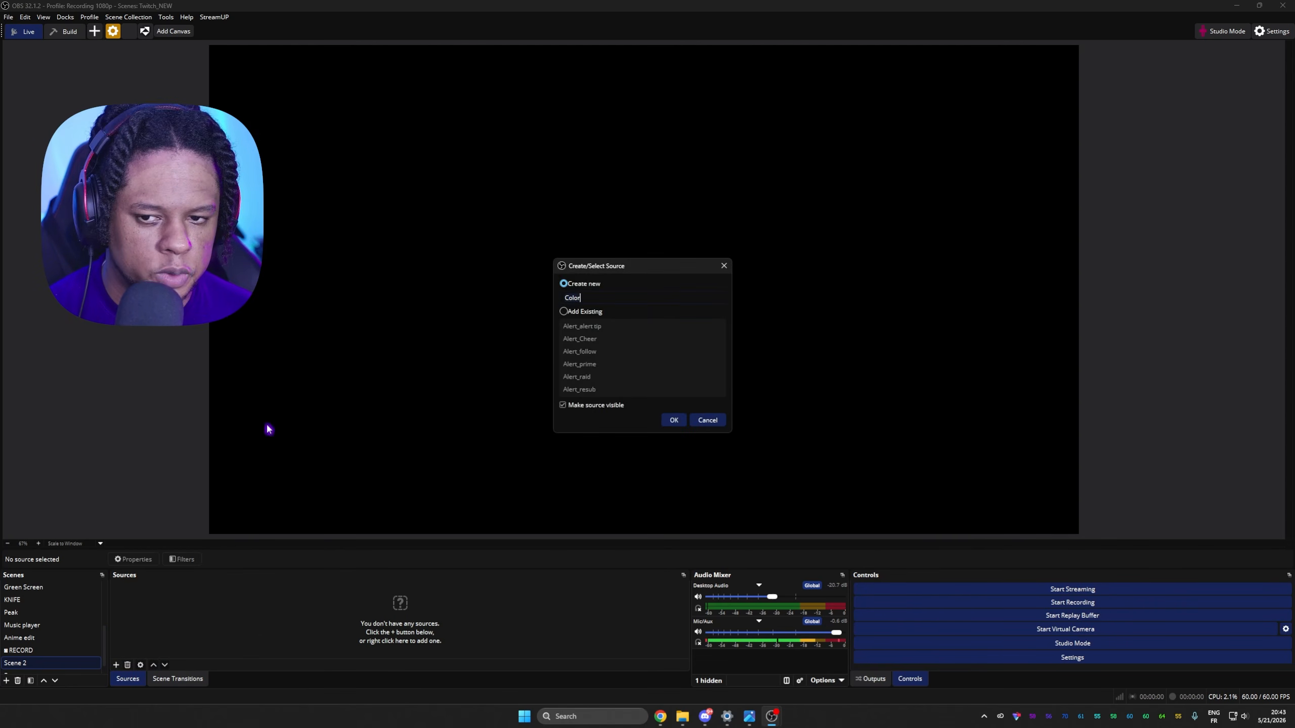
{"action": "left_click", "coordinate": [674, 421]}
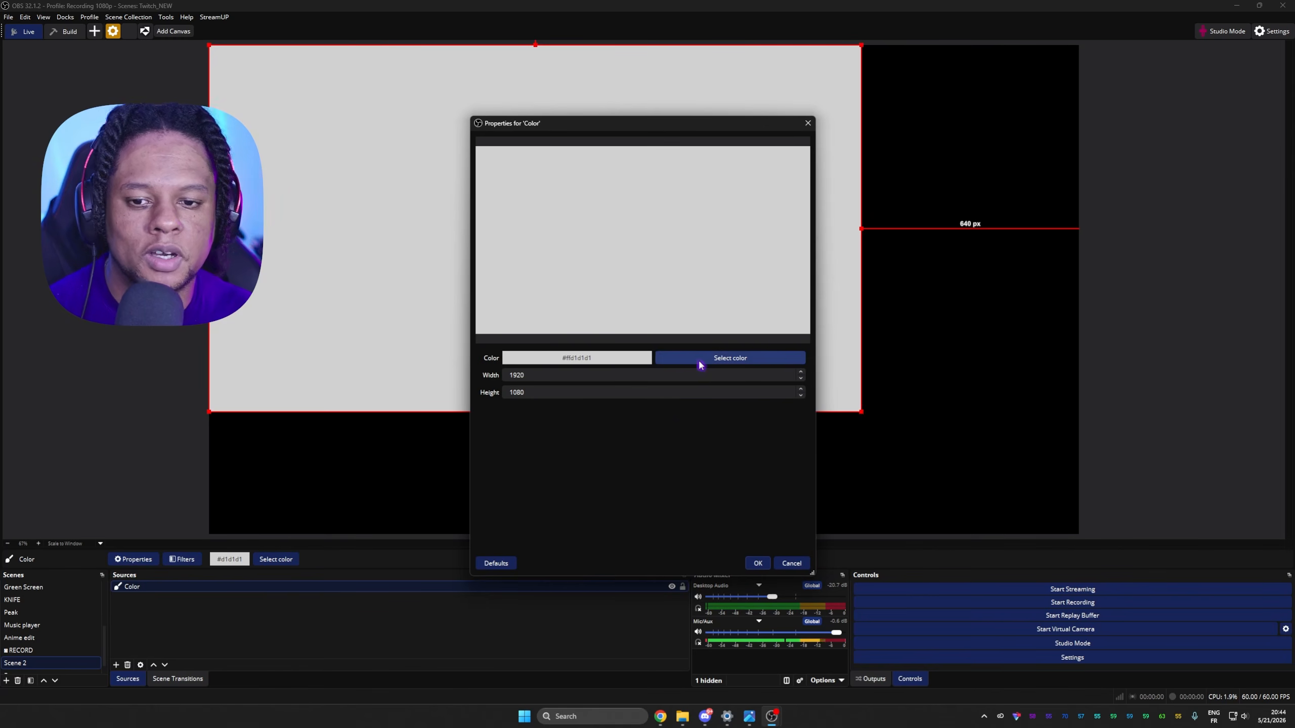
{"action": "left_click", "coordinate": [701, 360]}
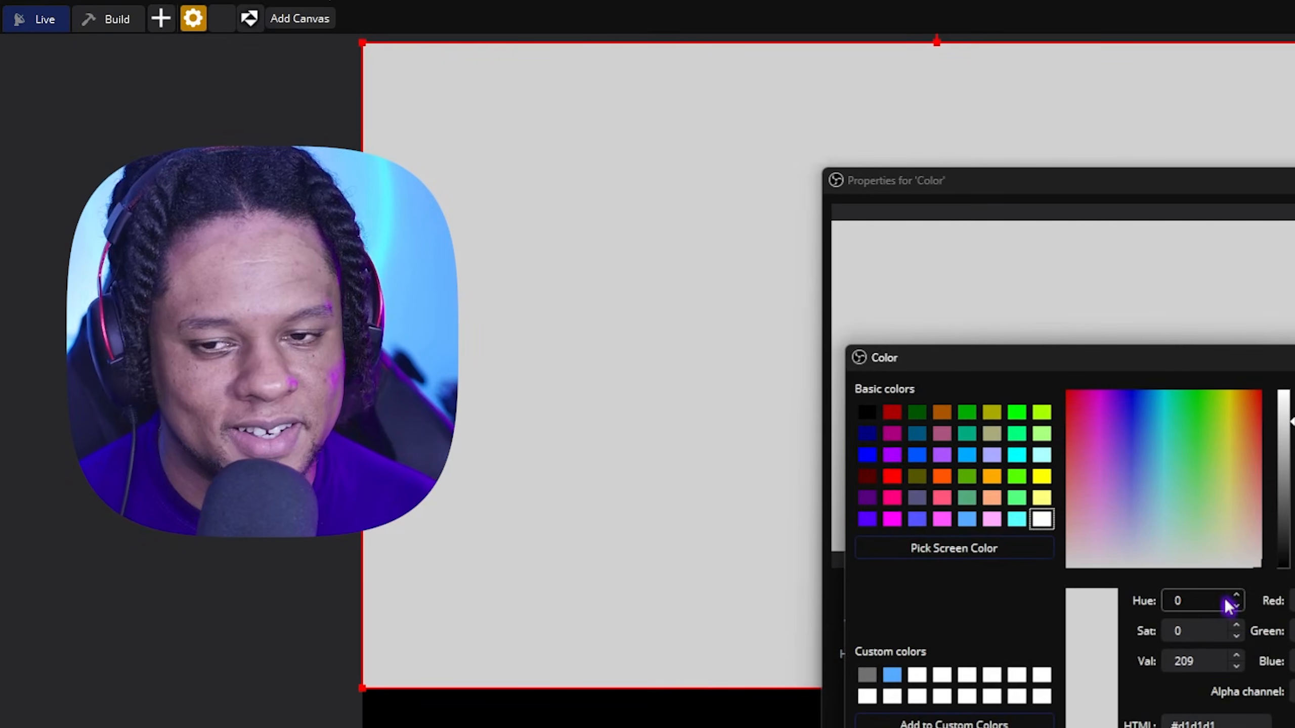
{"action": "left_click", "coordinate": [757, 563]}
{"action": "key", "text": "ctrl+d"}
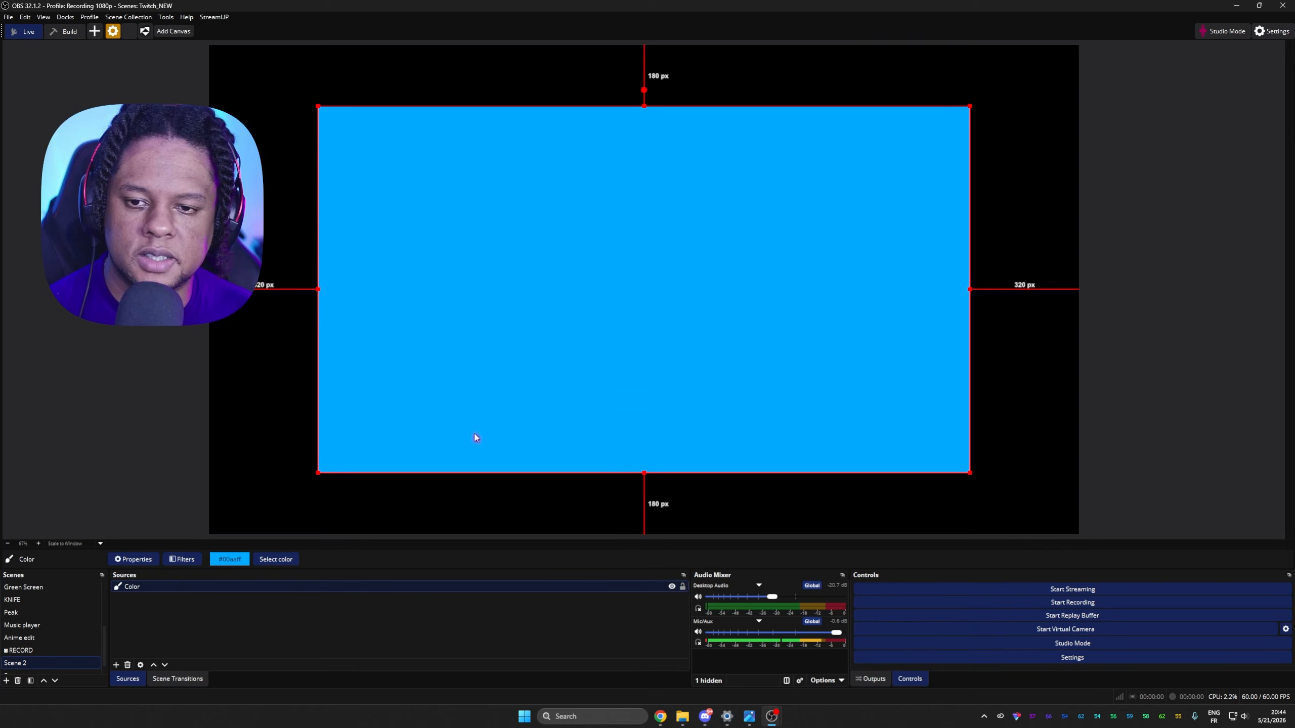
Add a User-defined shader effect filter with its default name to the Color source
{"action": "left_click", "coordinate": [182, 559]}
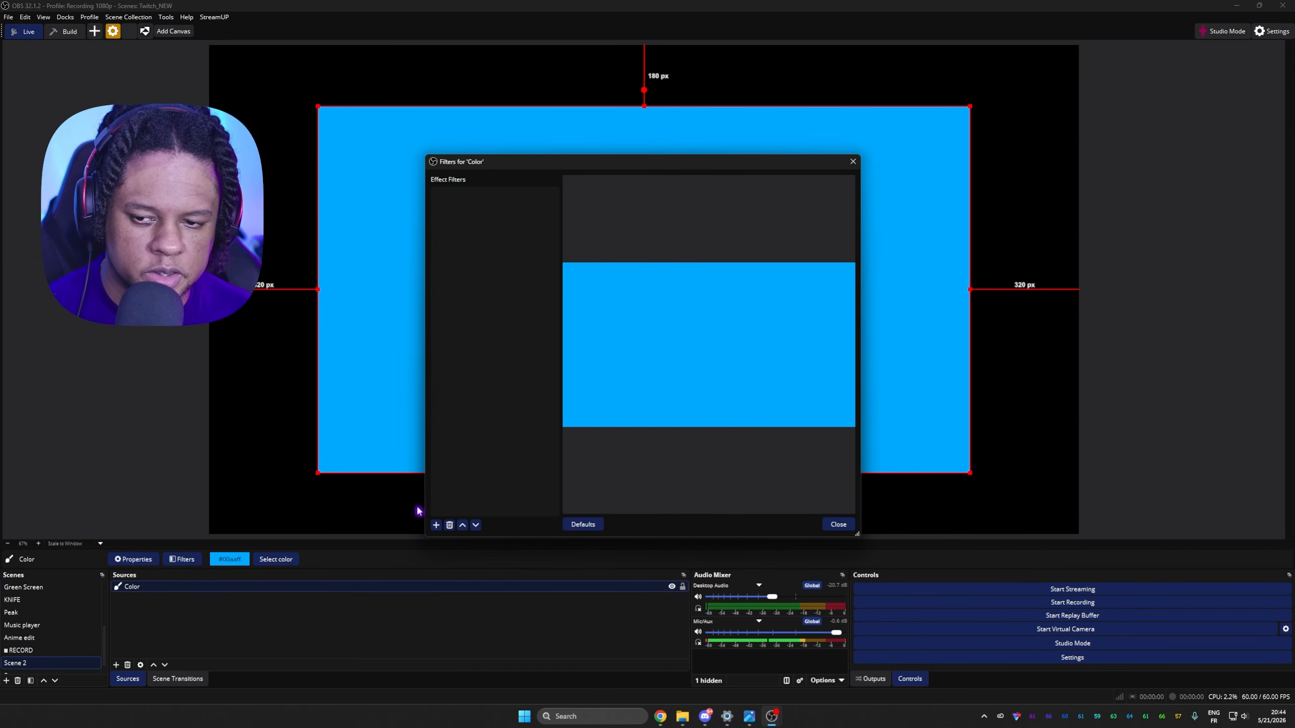
{"action": "left_click", "coordinate": [435, 525]}
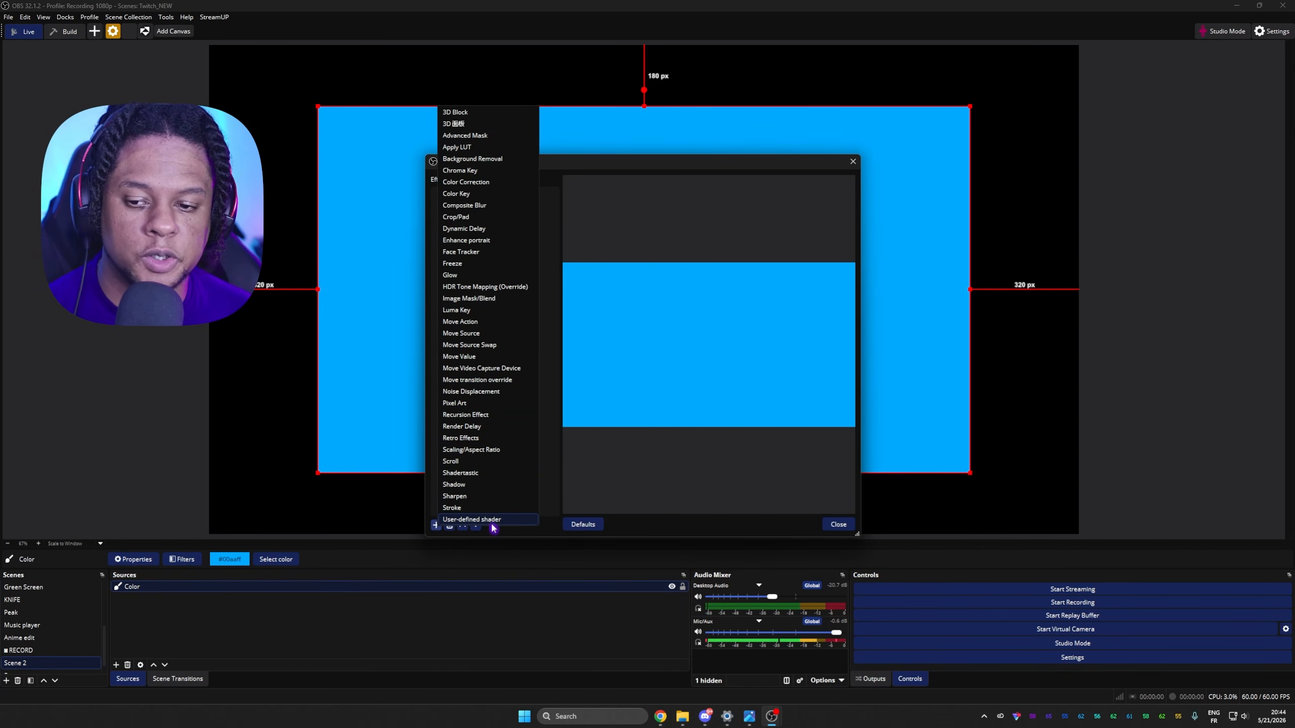
{"action": "left_click", "coordinate": [493, 524]}
{"action": "left_click", "coordinate": [617, 363]}
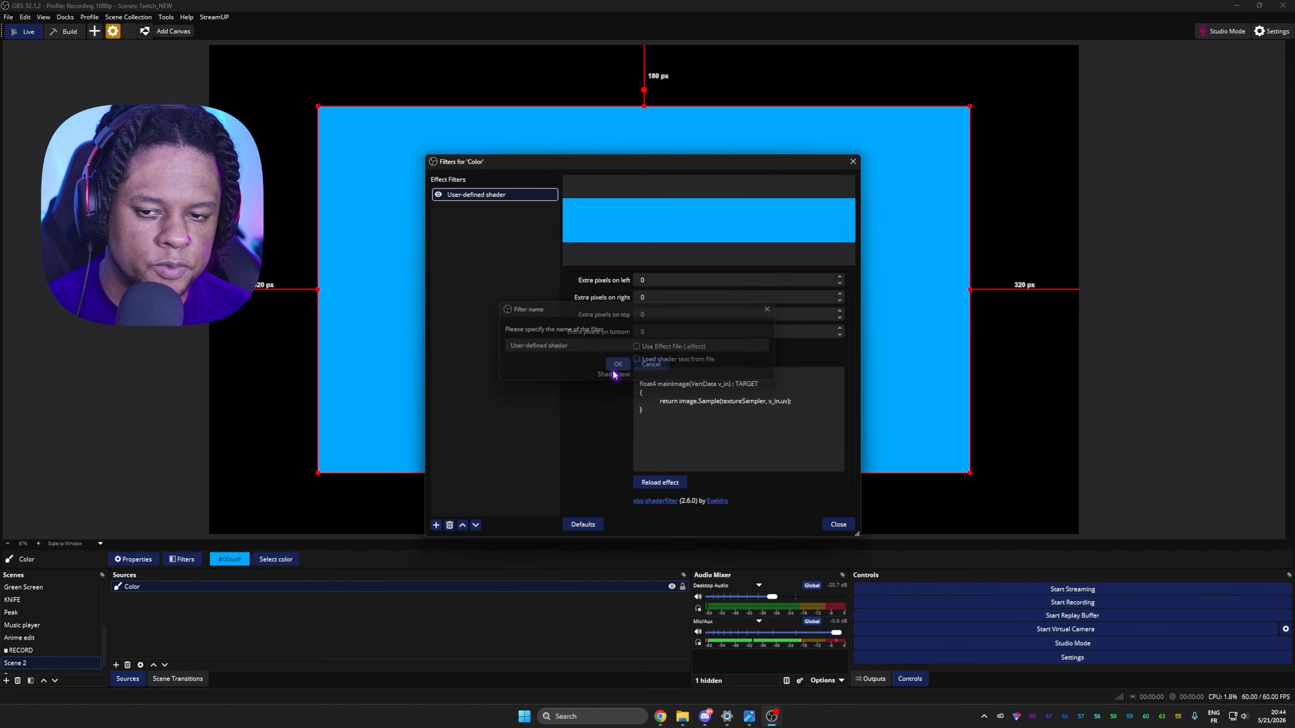
Load the shader text from the file streamup-pattern-tiler.shader in the obs-shaderfilter examples folder
{"action": "left_click", "coordinate": [652, 360]}
{"action": "left_click", "coordinate": [830, 374]}
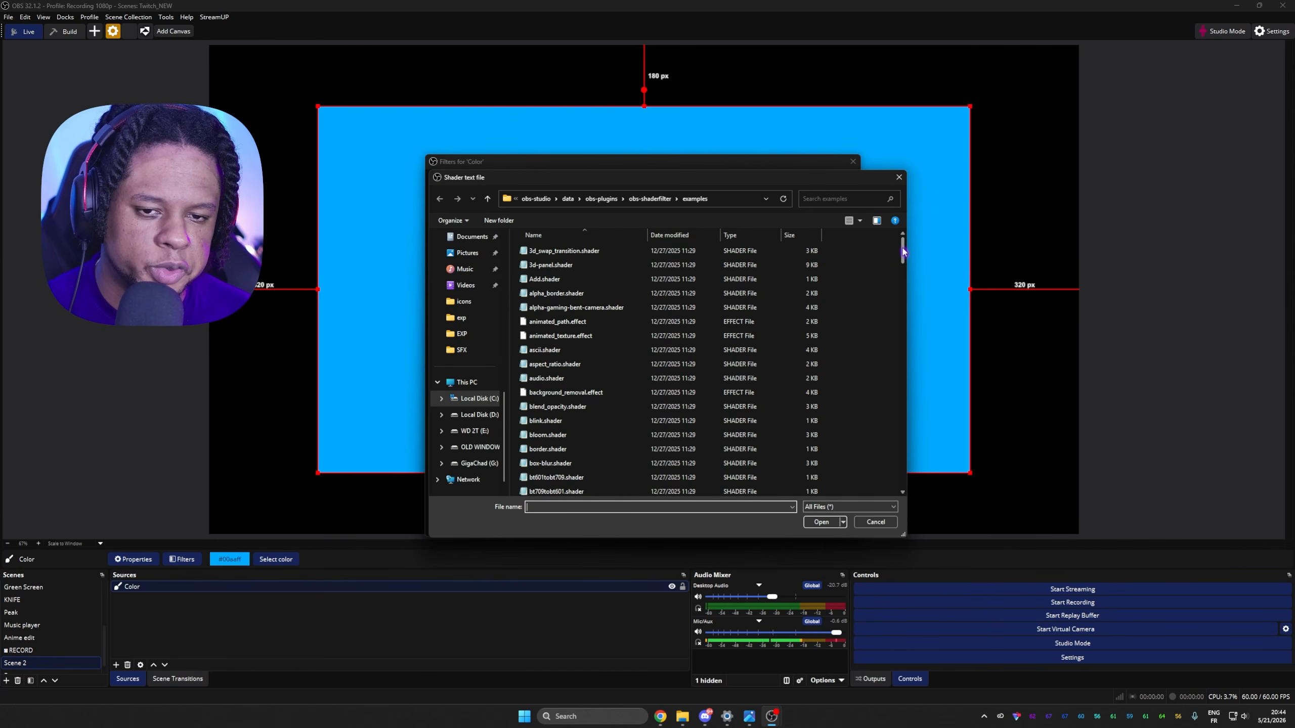
{"action": "left_click_drag", "start_coordinate": [903, 251], "coordinate": [868, 329]}
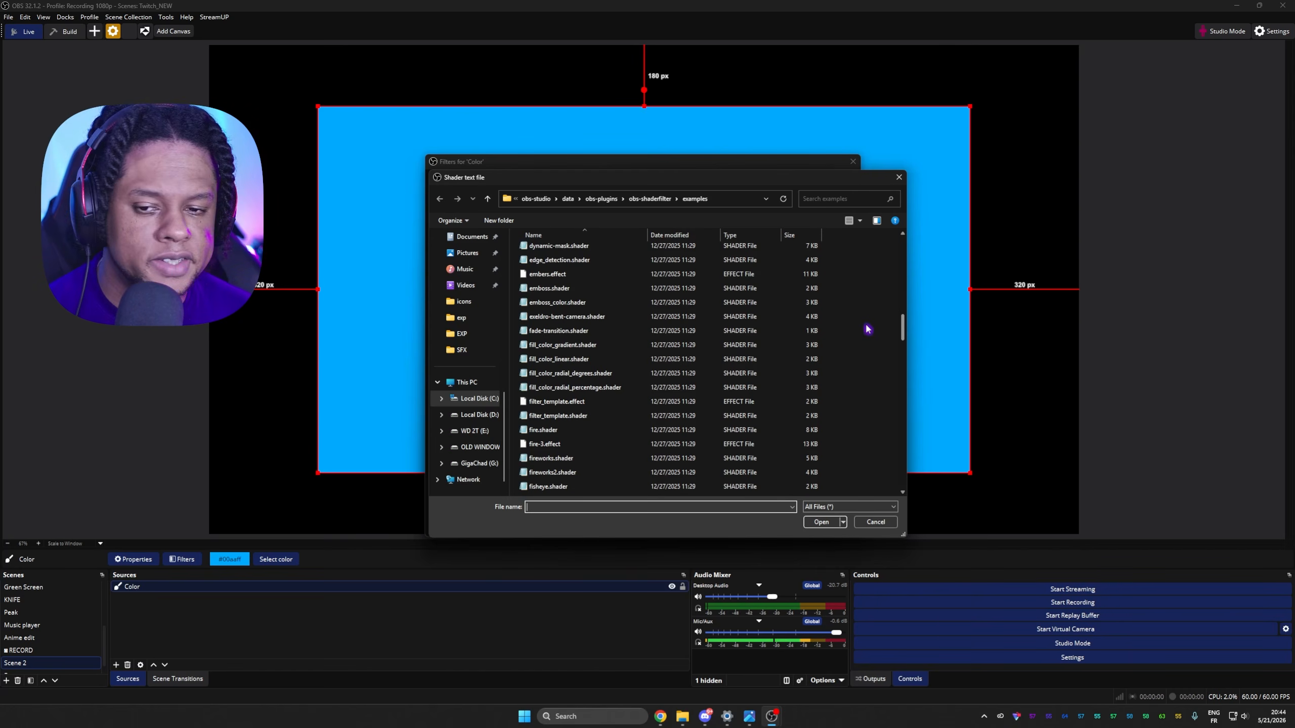
{"action": "scroll", "coordinate": [868, 329], "scroll_direction": "down", "scroll_amount": 2}
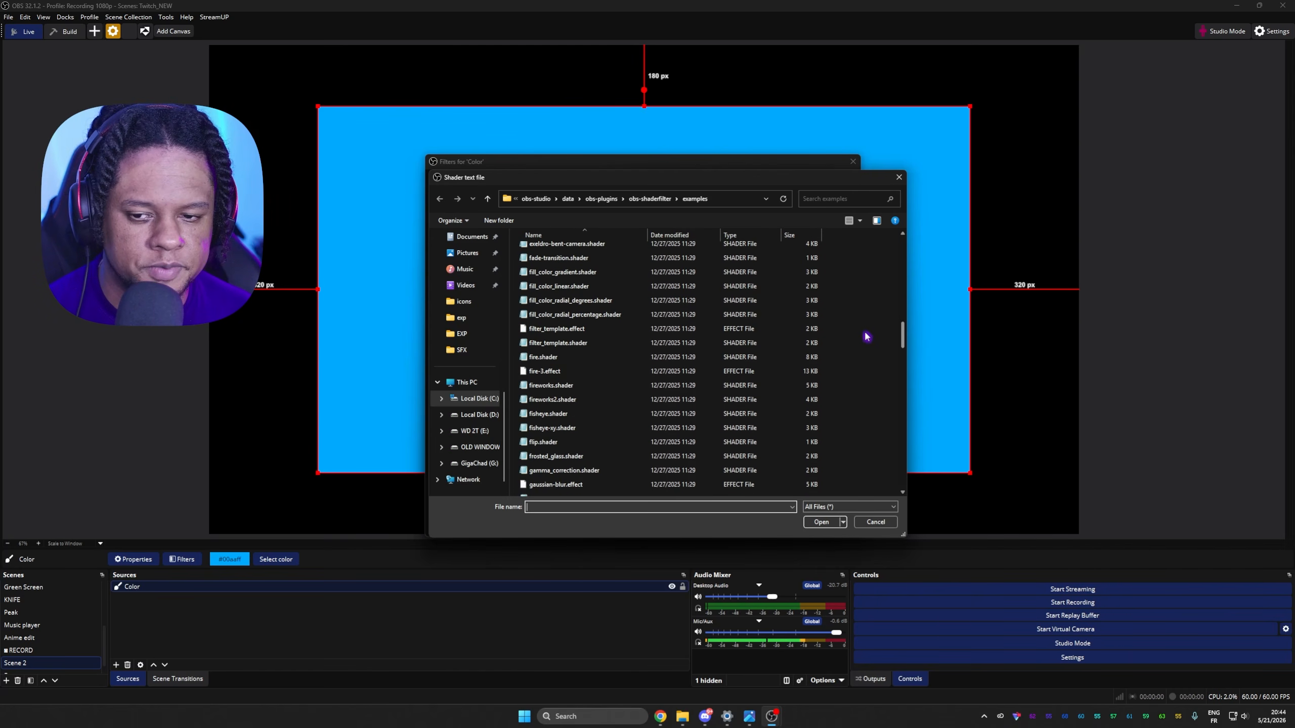
{"action": "left_click", "coordinate": [636, 370]}
{"action": "key", "text": "s"}
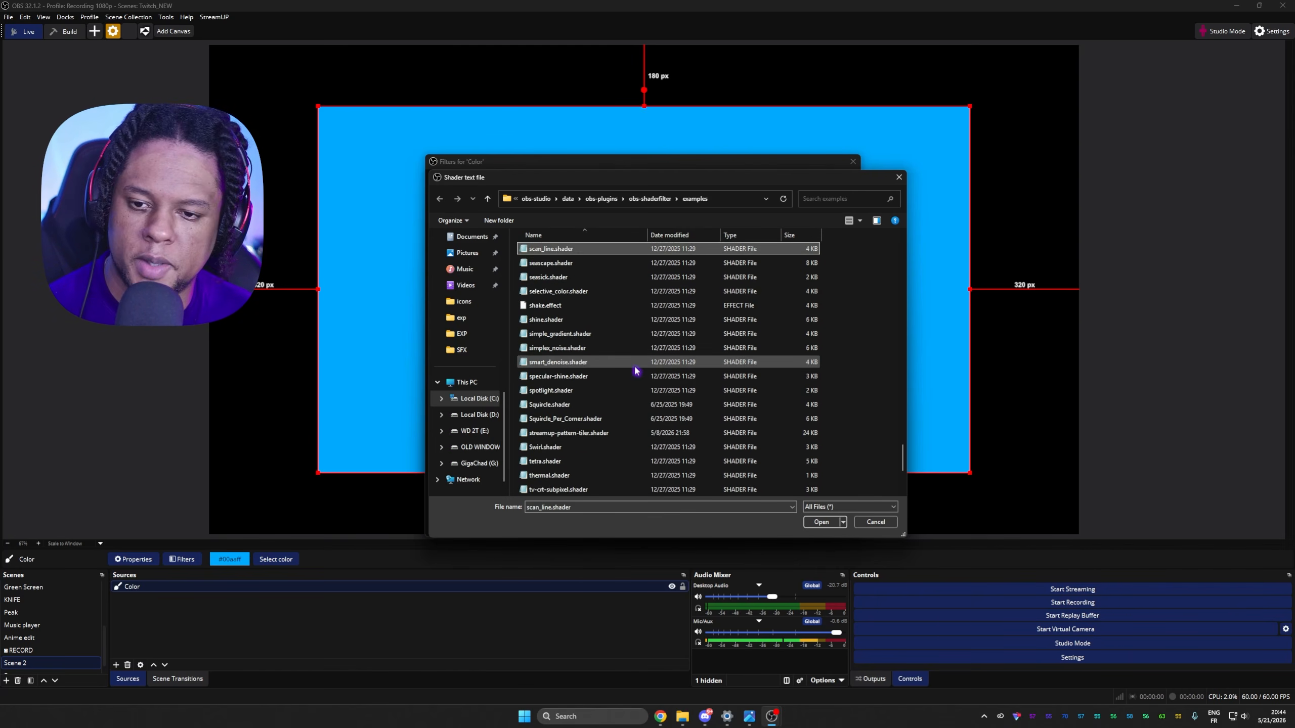
{"action": "left_click", "coordinate": [567, 433]}
{"action": "left_click", "coordinate": [818, 523]}
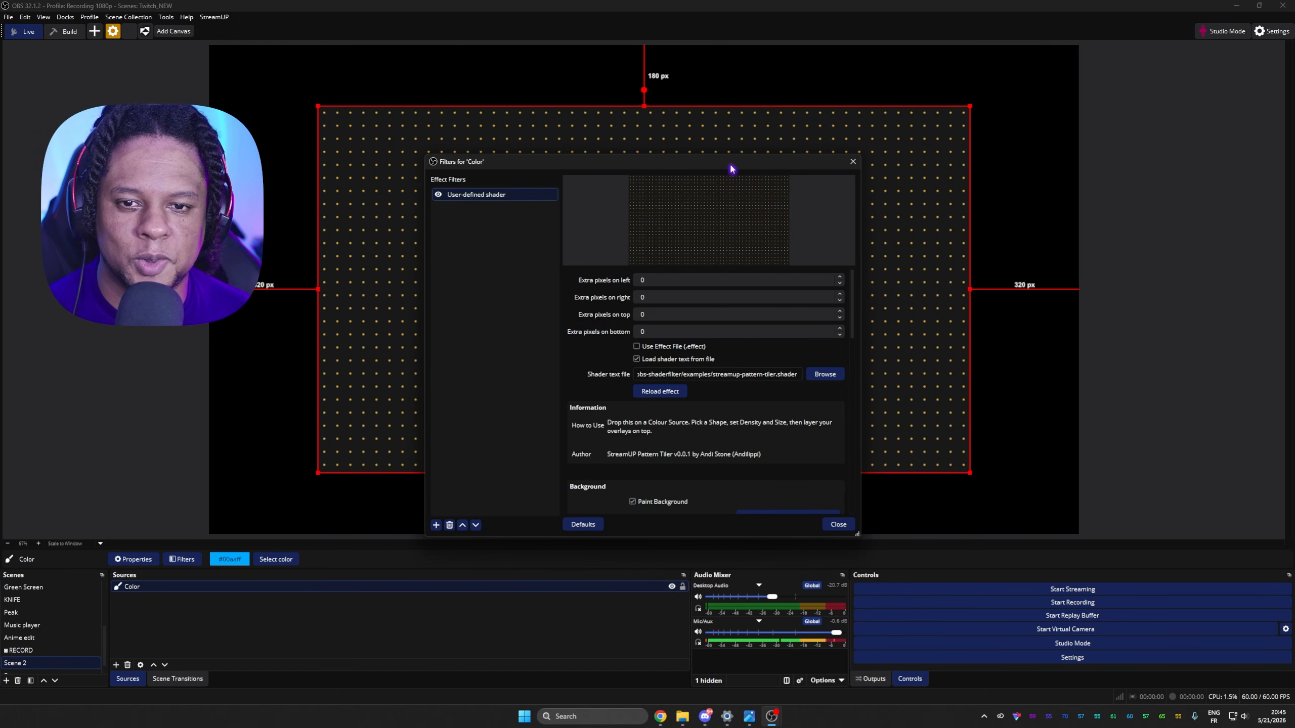
Move the filters window aside to uncover the canvas and disable Paint Background for the pattern
{"action": "left_click_drag", "start_coordinate": [730, 169], "coordinate": [371, 194]}
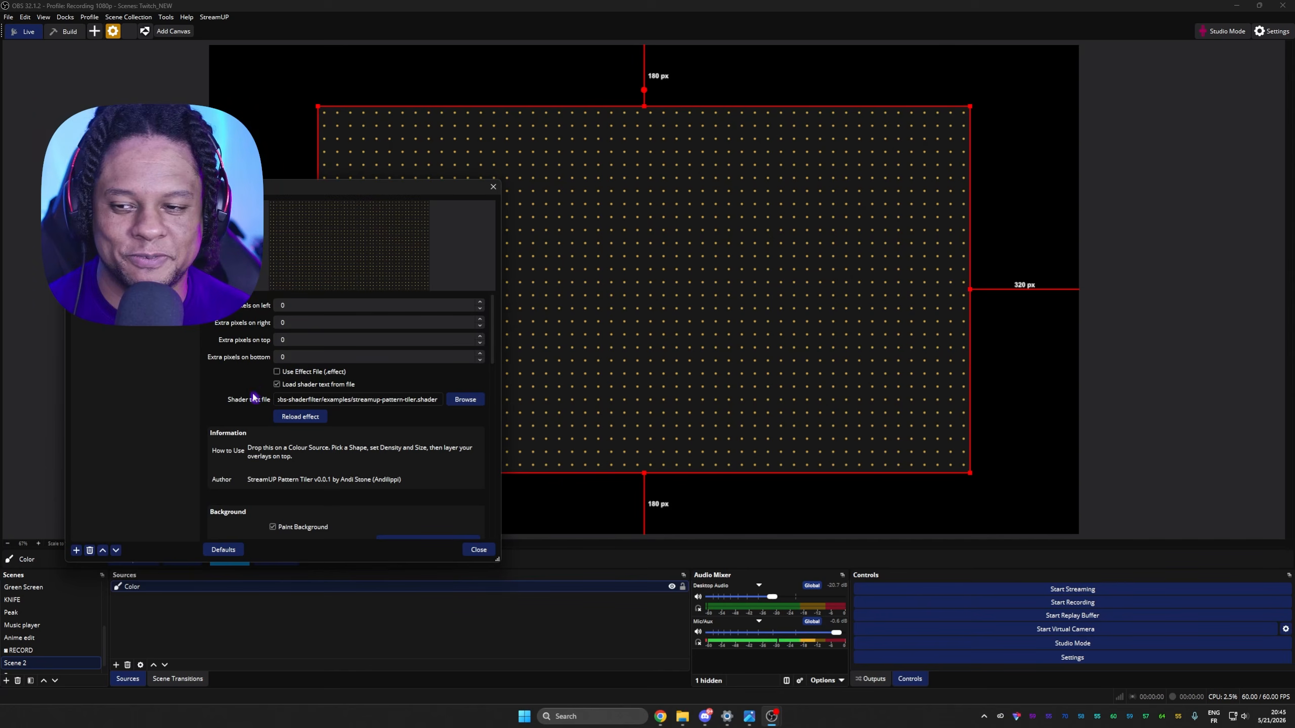
{"action": "left_click_drag", "start_coordinate": [256, 192], "coordinate": [361, 125]}
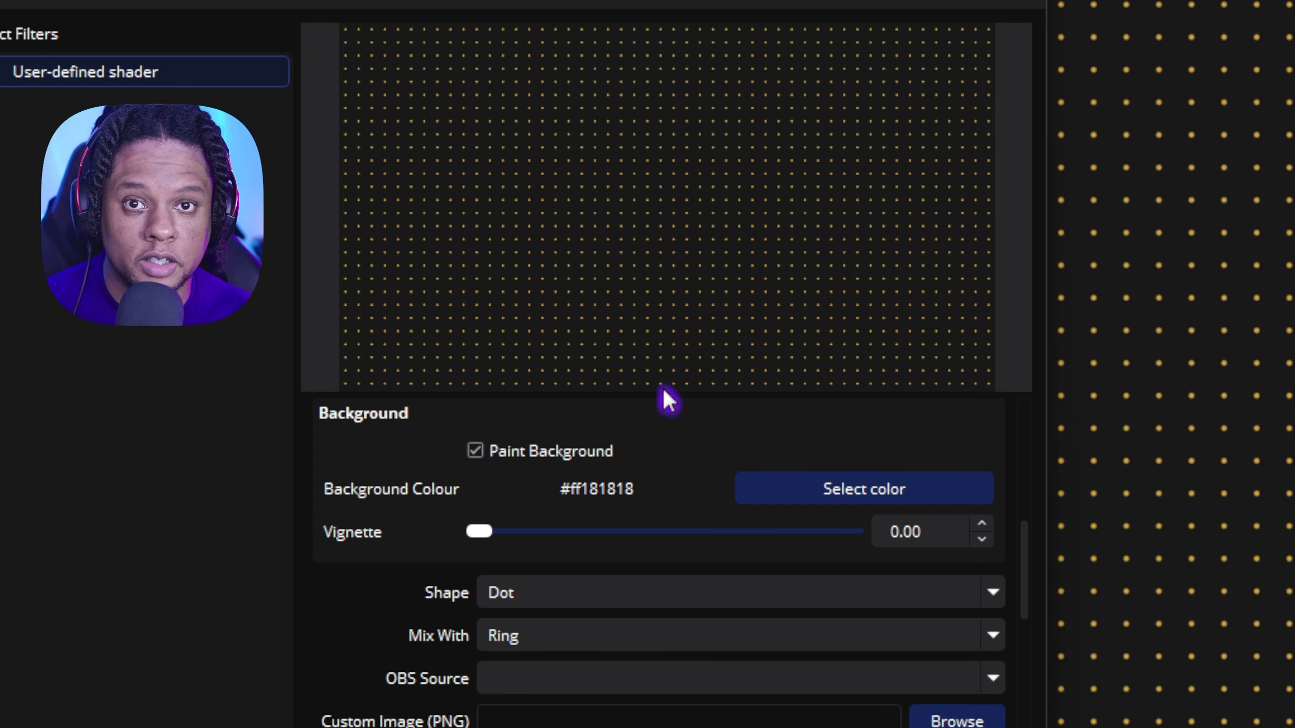
{"action": "left_click", "coordinate": [501, 450]}
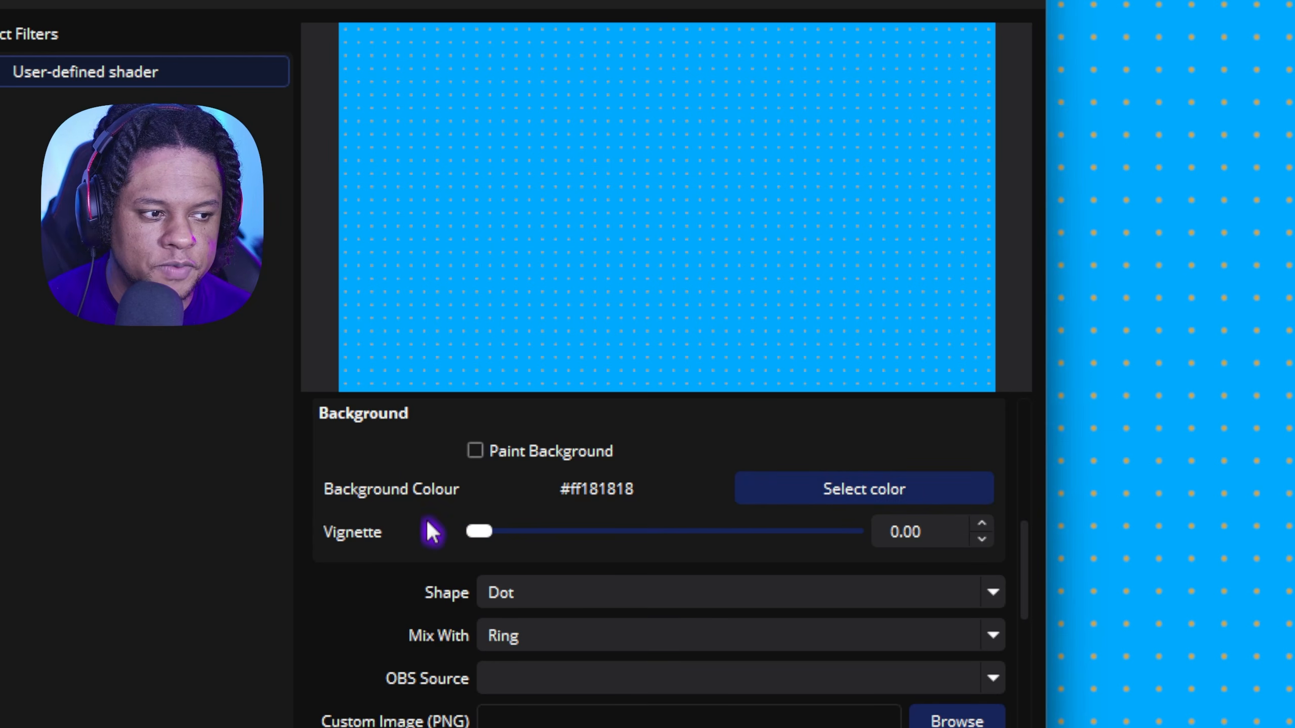
Set the pattern's shape colour to light grey #d4d4d4
{"action": "scroll", "coordinate": [393, 571], "scroll_direction": "down", "scroll_amount": 3}
{"action": "left_click", "coordinate": [785, 650]}
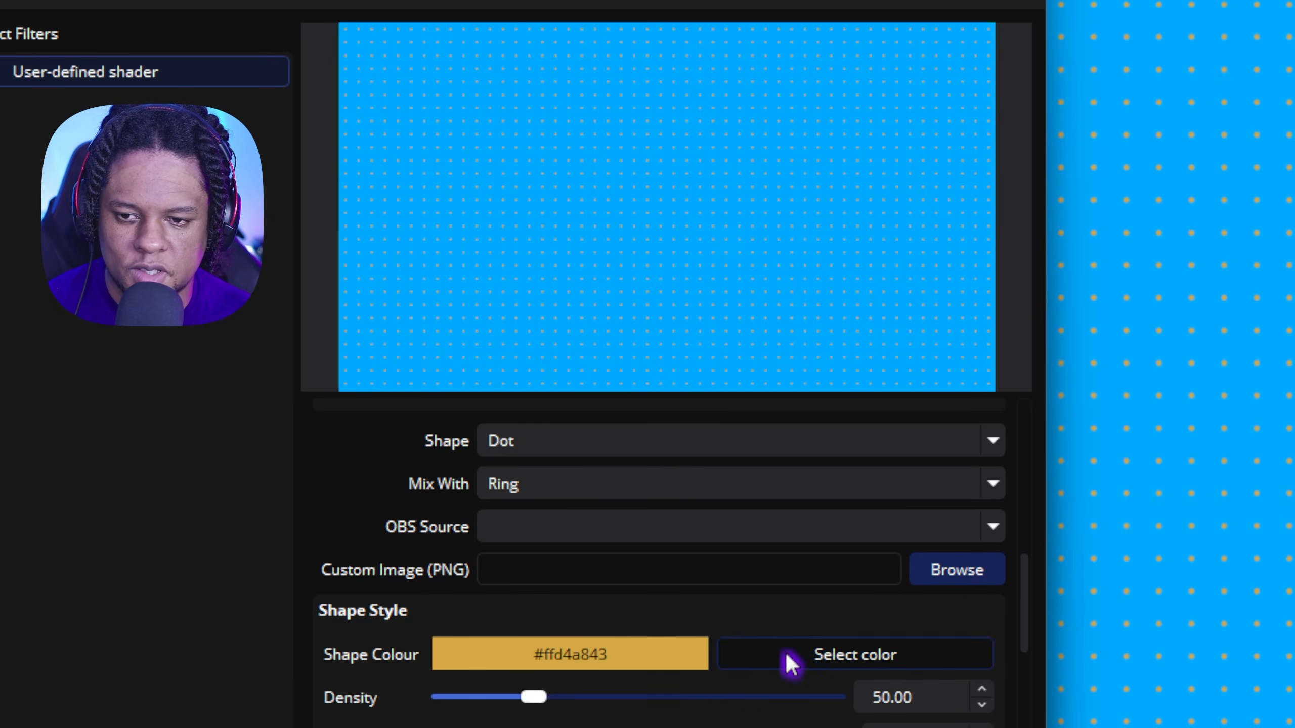
{"action": "left_click_drag", "start_coordinate": [667, 377], "coordinate": [703, 648]}
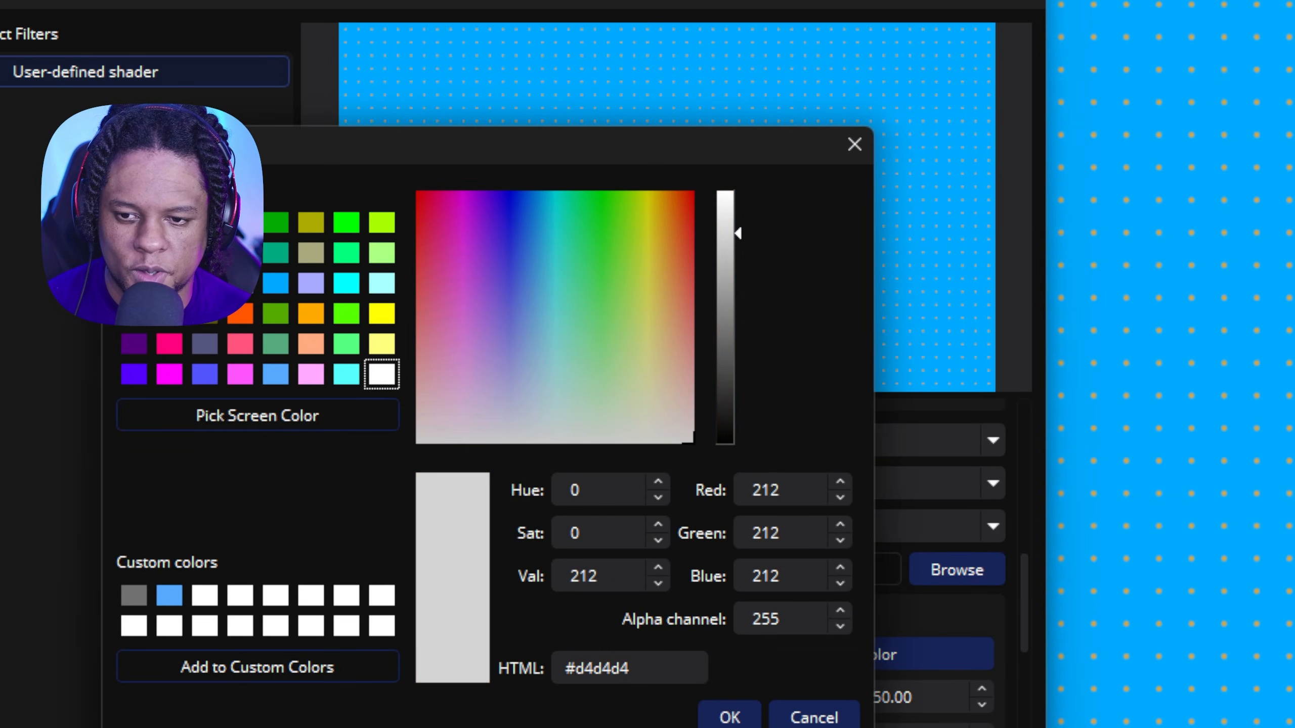
{"action": "left_click", "coordinate": [731, 716]}
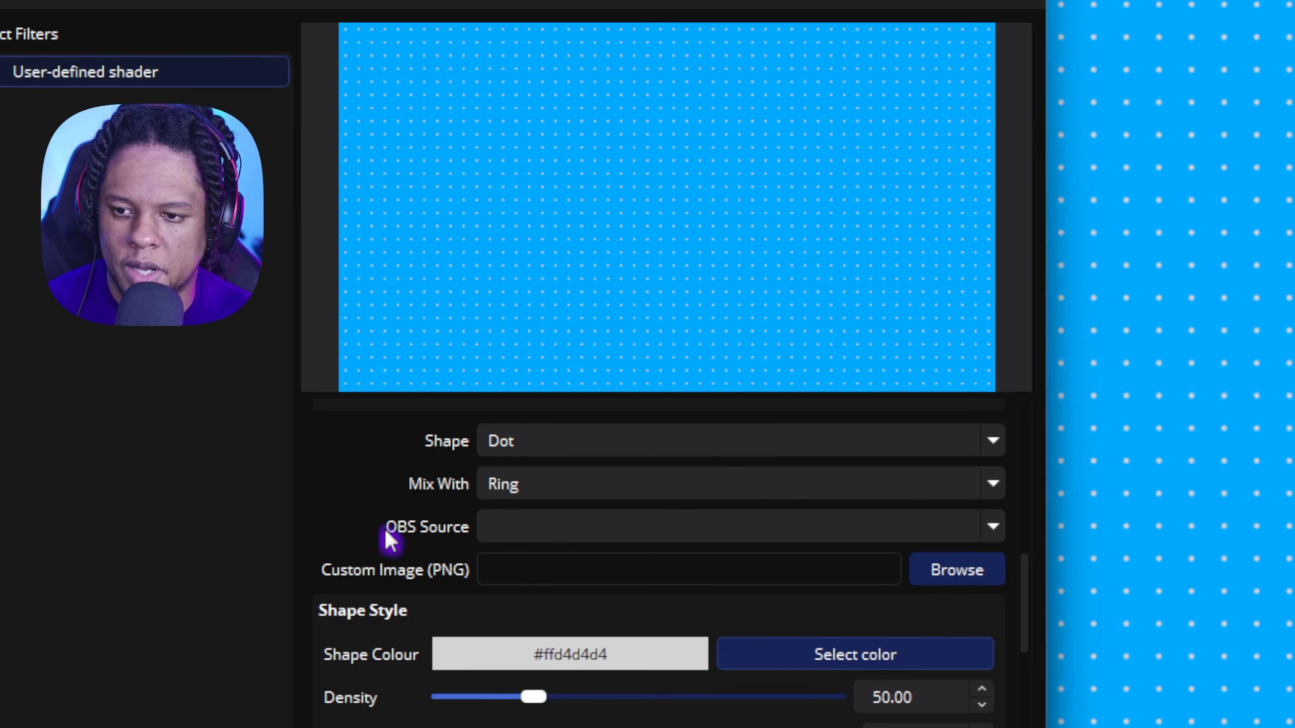
Try vignette strengths up to 1.00 on the pattern and settle on 0.51
{"action": "scroll", "coordinate": [385, 535], "scroll_direction": "up", "scroll_amount": 3}
{"action": "left_click_drag", "start_coordinate": [478, 531], "coordinate": [652, 554]}
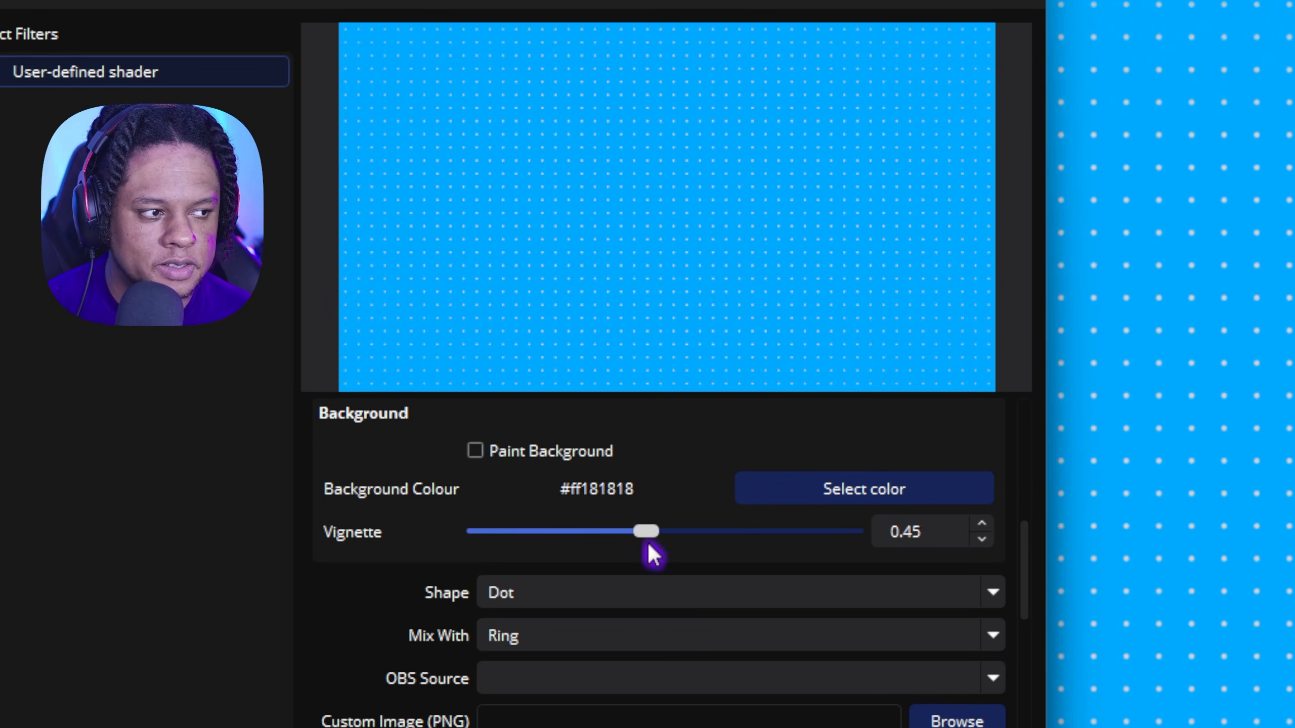
{"action": "mouse_move", "coordinate": [759, 545]}
{"action": "left_mouse_down"}
{"action": "mouse_move", "coordinate": [835, 538]}
{"action": "mouse_move", "coordinate": [581, 544]}
{"action": "mouse_move", "coordinate": [756, 545]}
{"action": "left_mouse_up"}
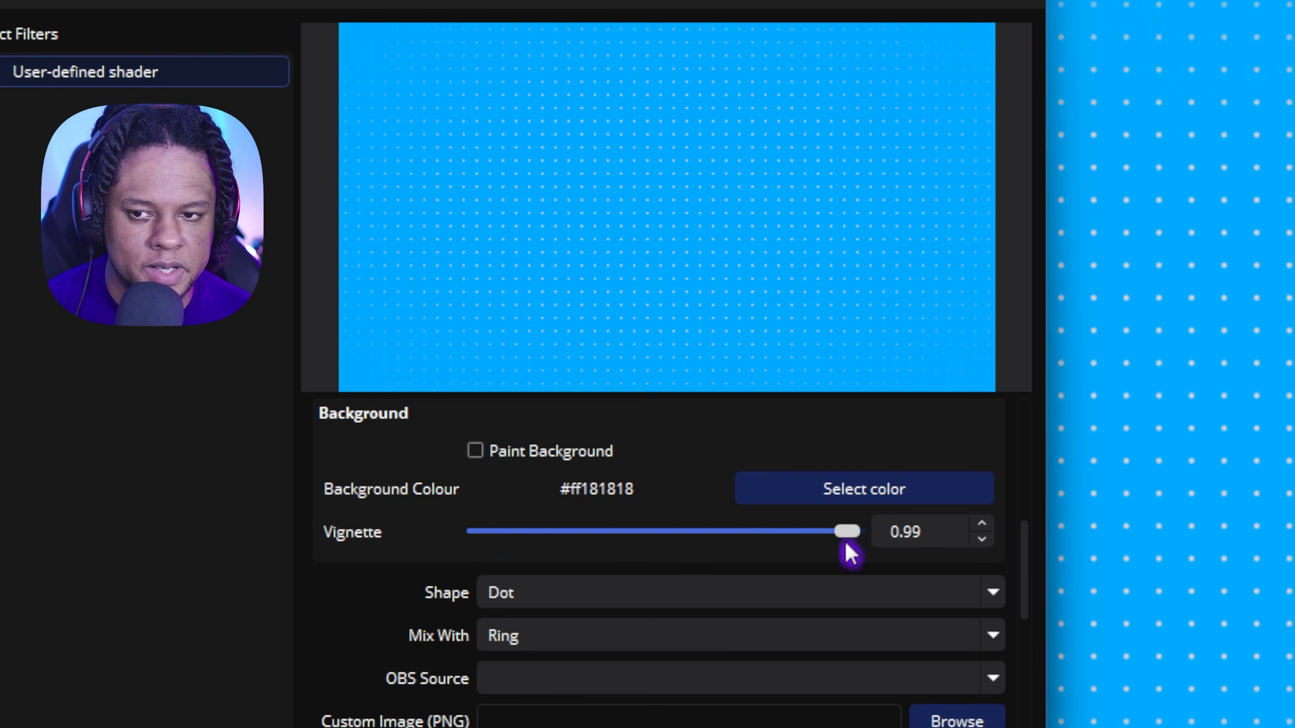
{"action": "left_click_drag", "start_coordinate": [848, 550], "coordinate": [866, 551]}
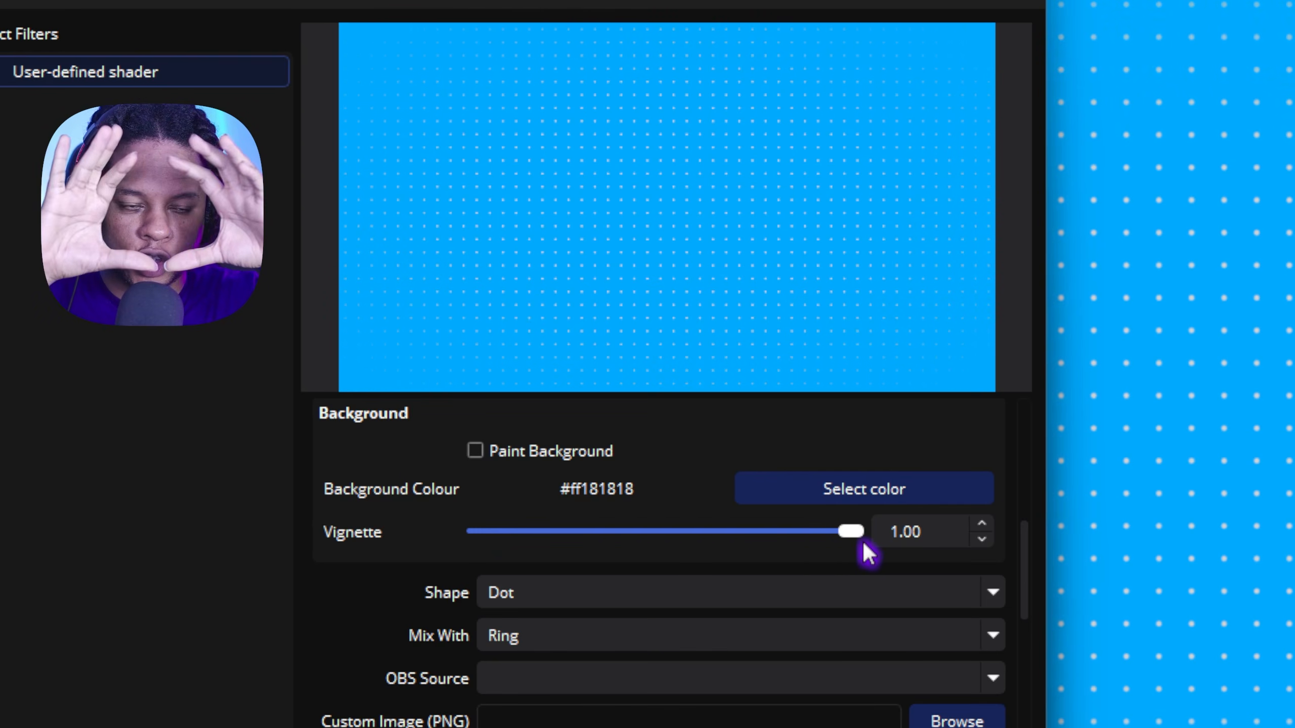
{"action": "left_click_drag", "start_coordinate": [867, 552], "coordinate": [674, 561]}
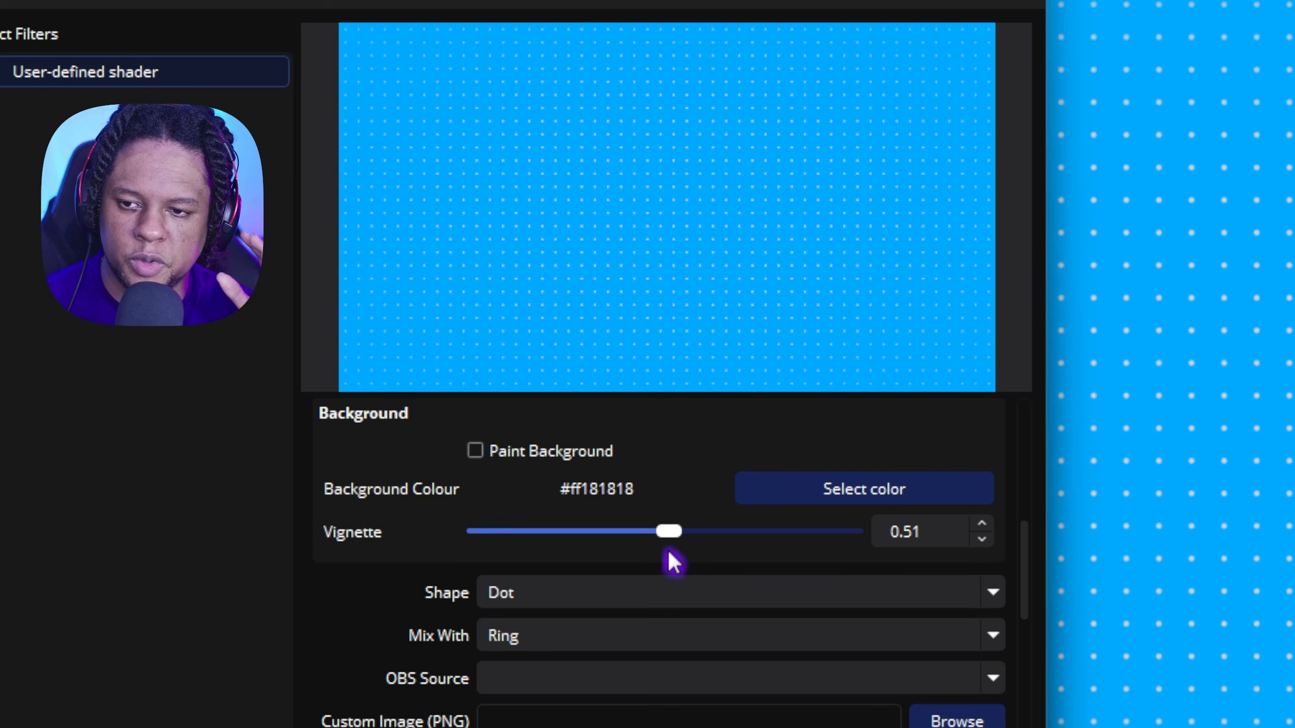
Try different pattern shapes, going through Ring, Square, Polygon, OBS Source and Custom Image
{"action": "left_click", "coordinate": [853, 591]}
{"action": "left_click", "coordinate": [695, 662]}
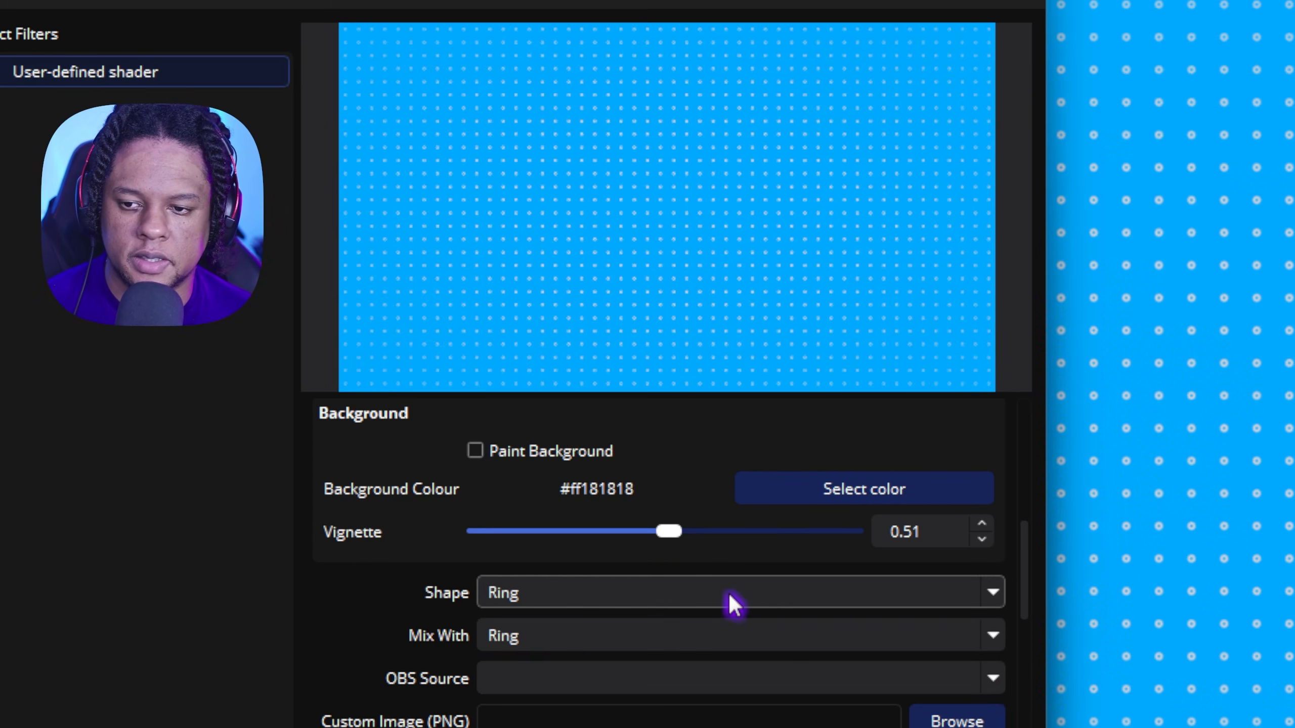
{"action": "scroll", "coordinate": [734, 604], "scroll_direction": "down", "scroll_amount": 2}
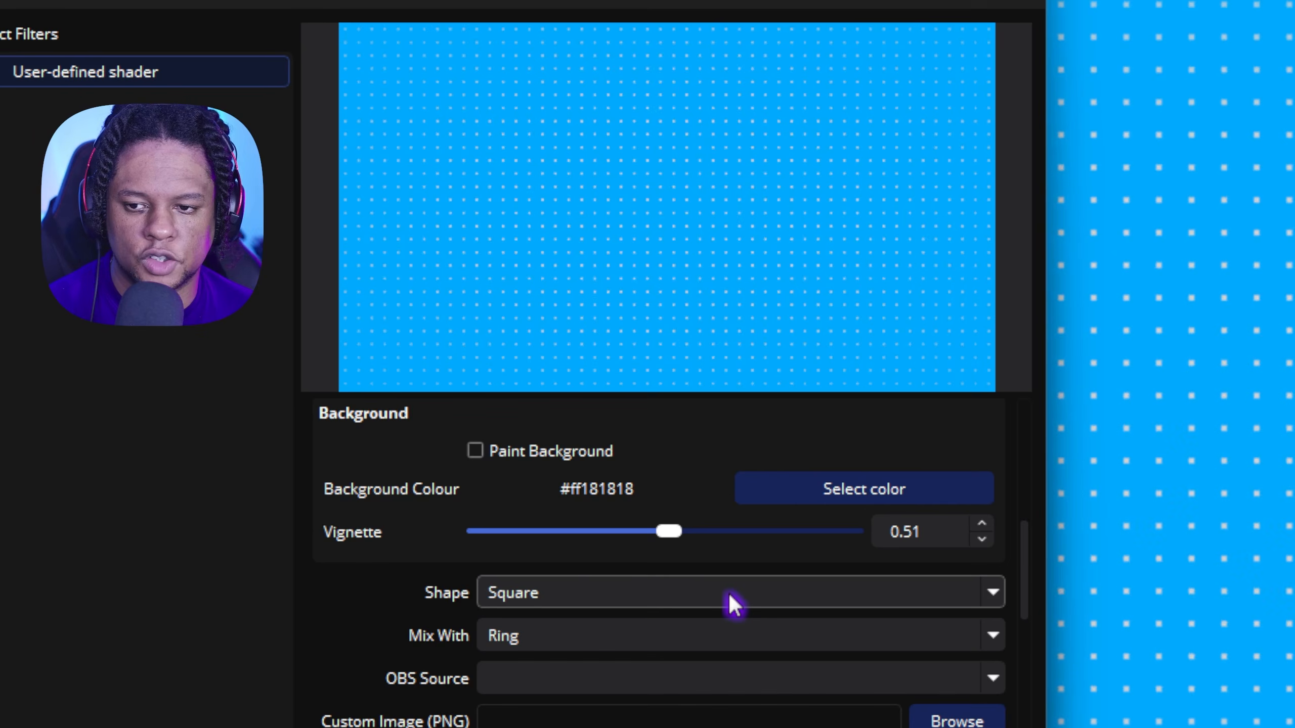
{"action": "scroll", "coordinate": [734, 605], "scroll_direction": "down", "scroll_amount": 2}
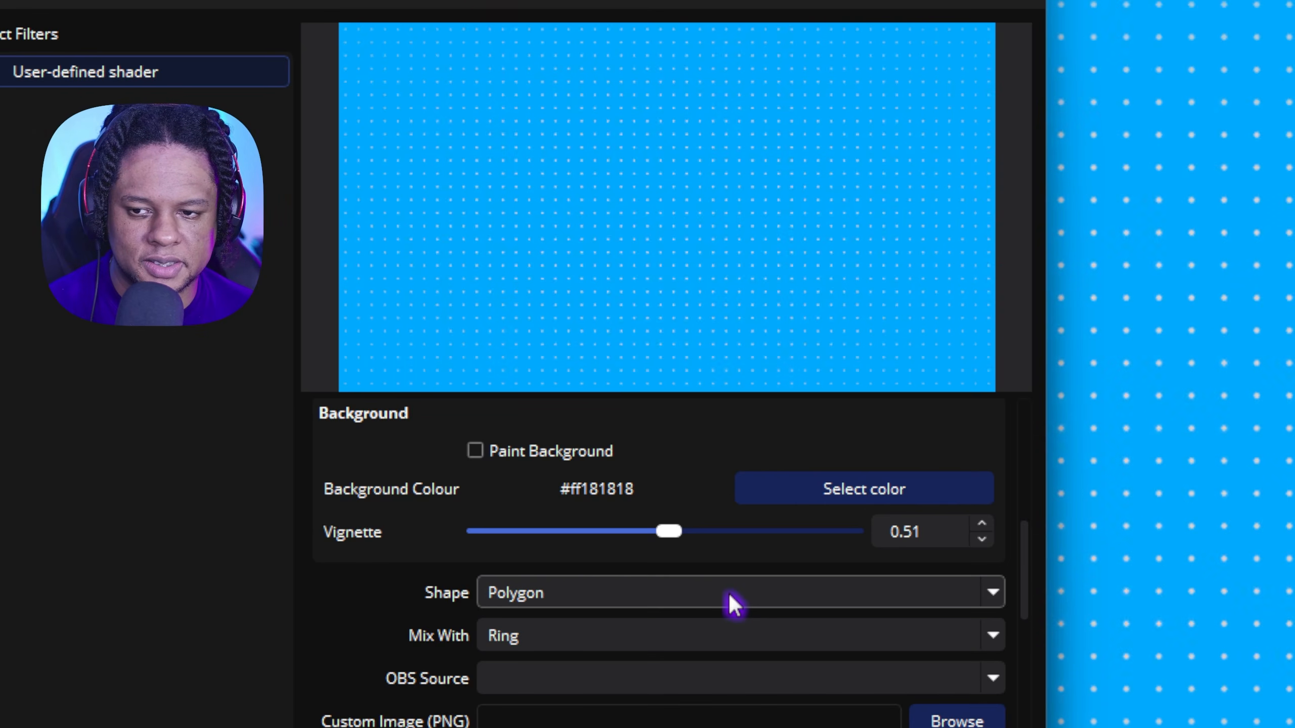
{"action": "scroll", "coordinate": [734, 604], "scroll_direction": "down", "scroll_amount": 2}
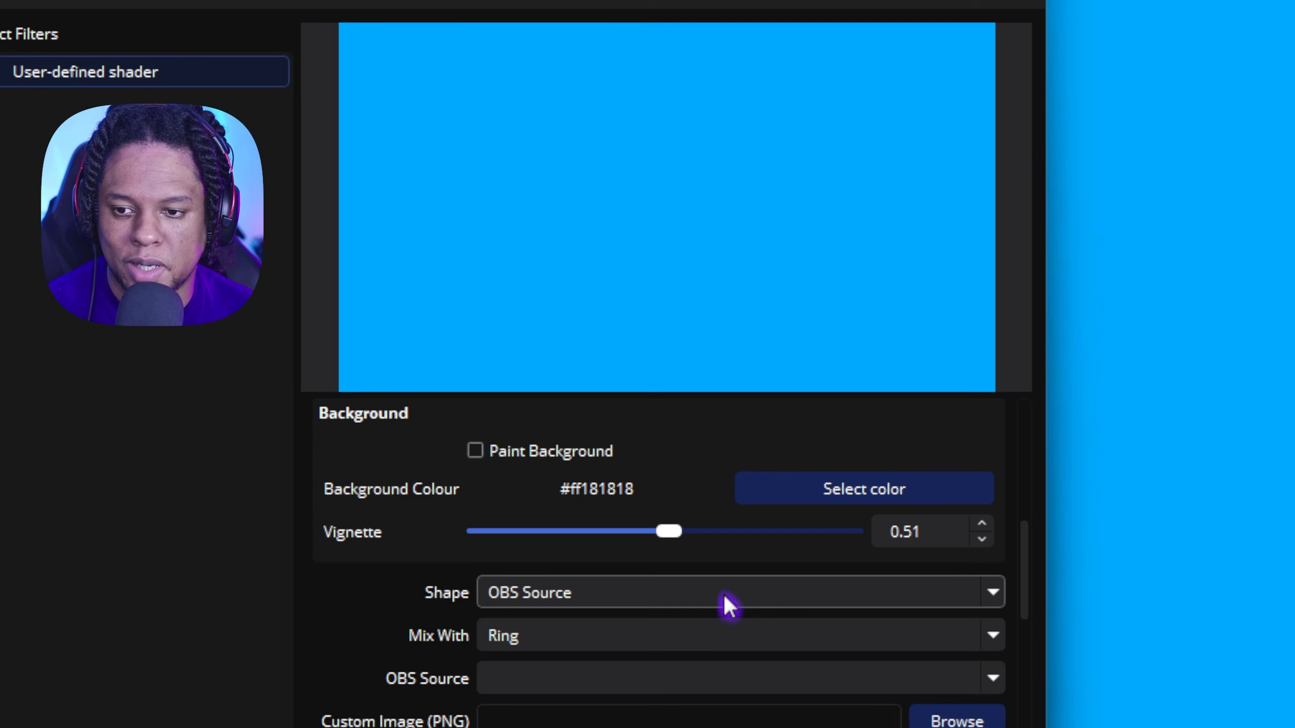
{"action": "scroll", "coordinate": [729, 606], "scroll_direction": "down", "scroll_amount": 1}
{"action": "scroll", "coordinate": [729, 606], "scroll_direction": "down", "scroll_amount": 2}
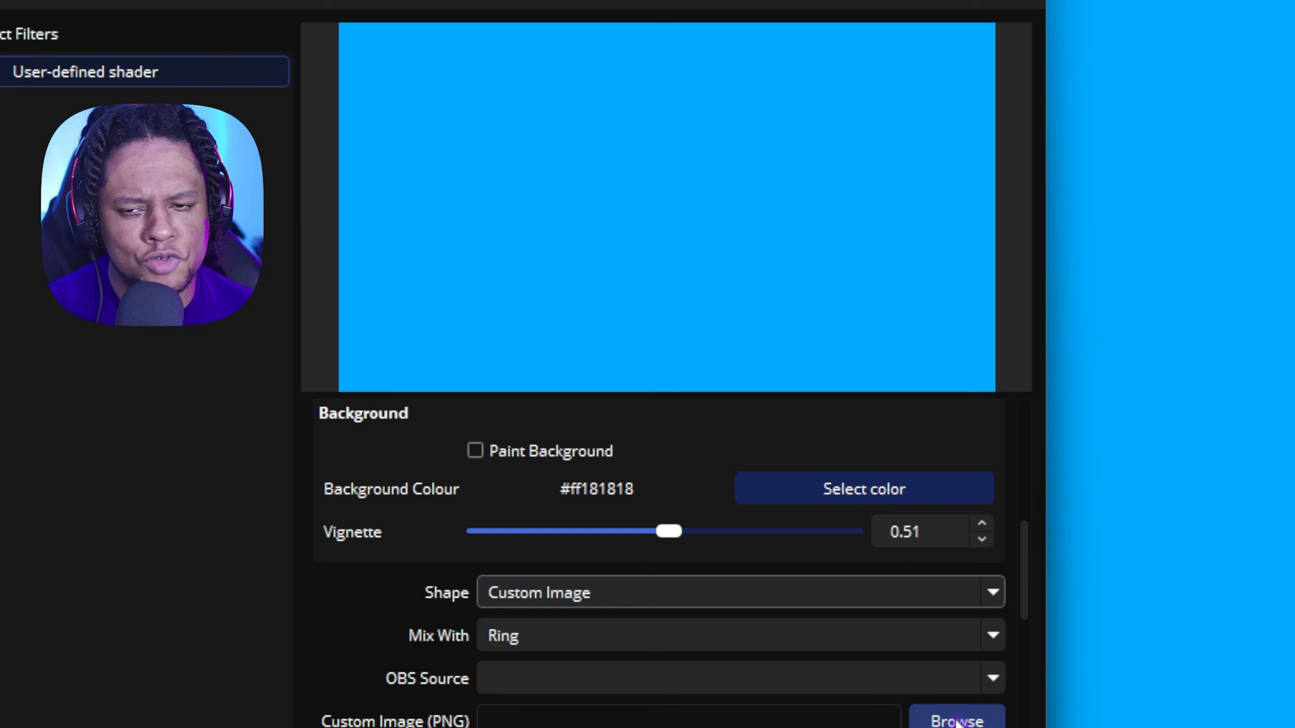
Set the pattern's shape to Plus and choose Ring as the shape to mix with
{"action": "left_click", "coordinate": [793, 596]}
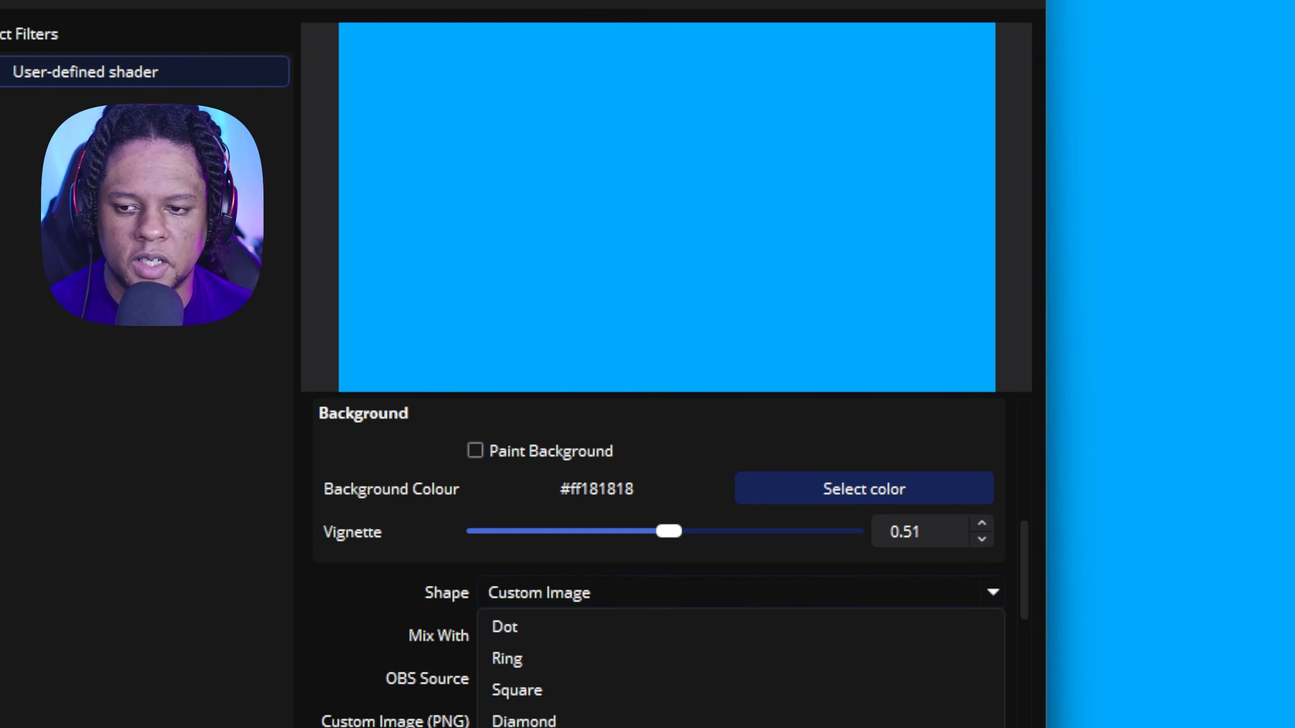
{"action": "left_click", "coordinate": [509, 727]}
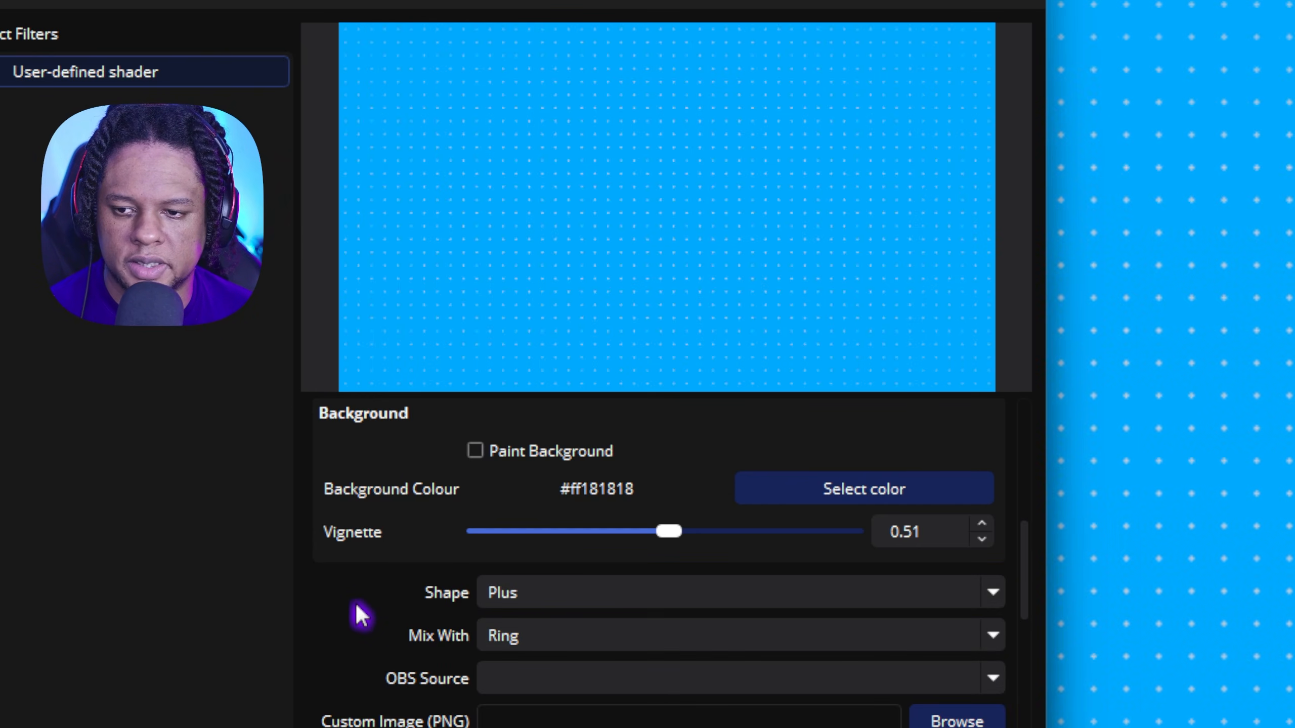
{"action": "left_click", "coordinate": [630, 649]}
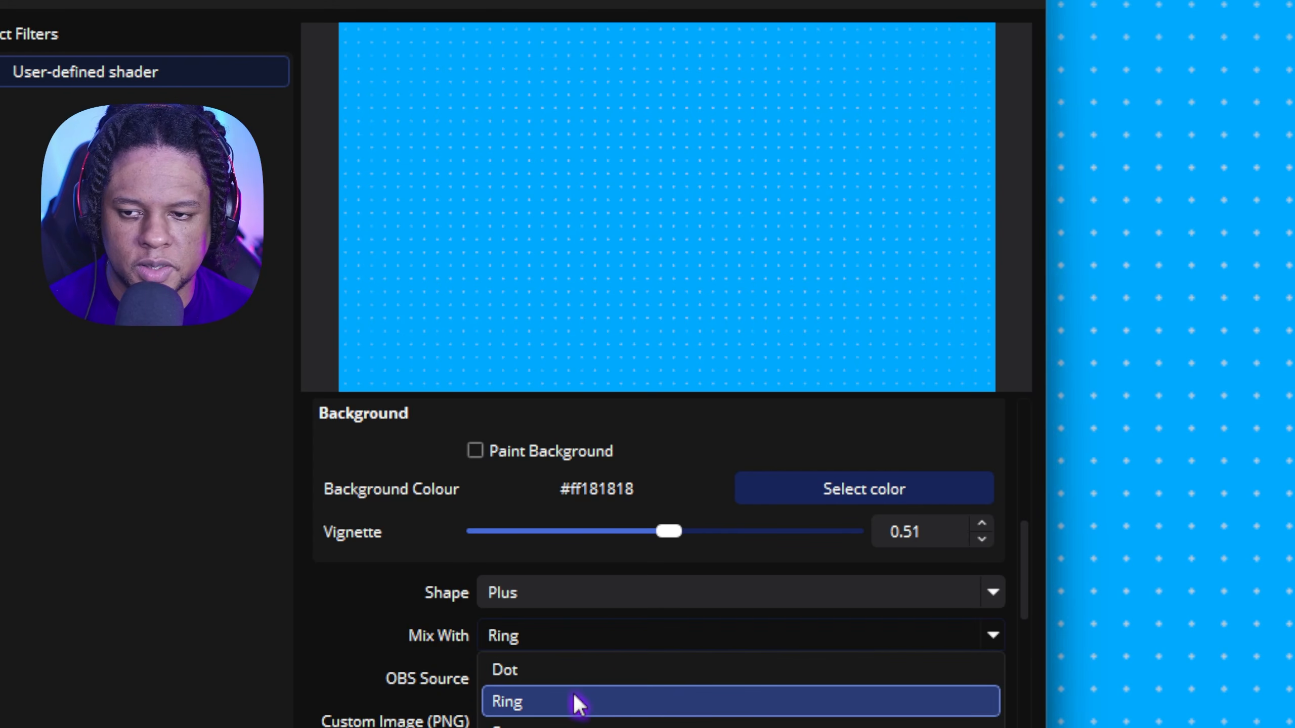
{"action": "left_click", "coordinate": [578, 704]}
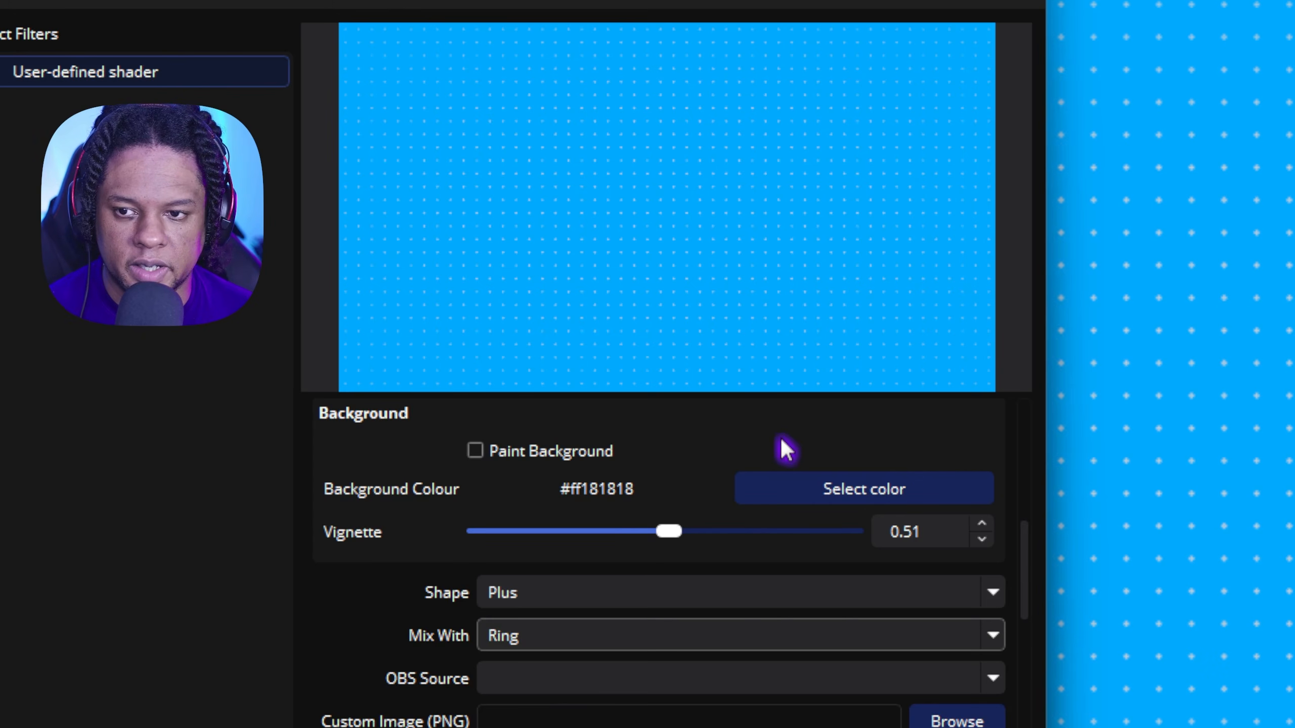
Set the plus pattern's density to 12 and size to 0.170, leaving edge softness at 0
{"action": "scroll", "coordinate": [402, 607], "scroll_direction": "down", "scroll_amount": 3}
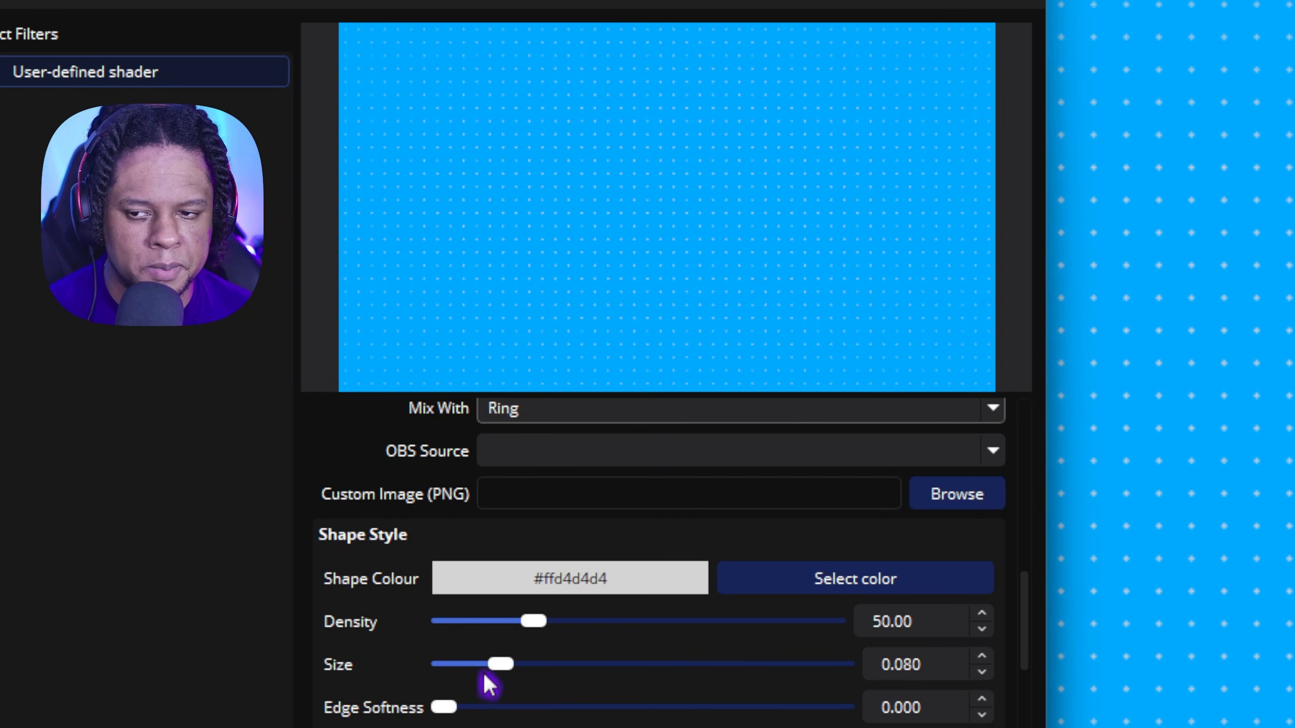
{"action": "left_click_drag", "start_coordinate": [509, 671], "coordinate": [751, 670]}
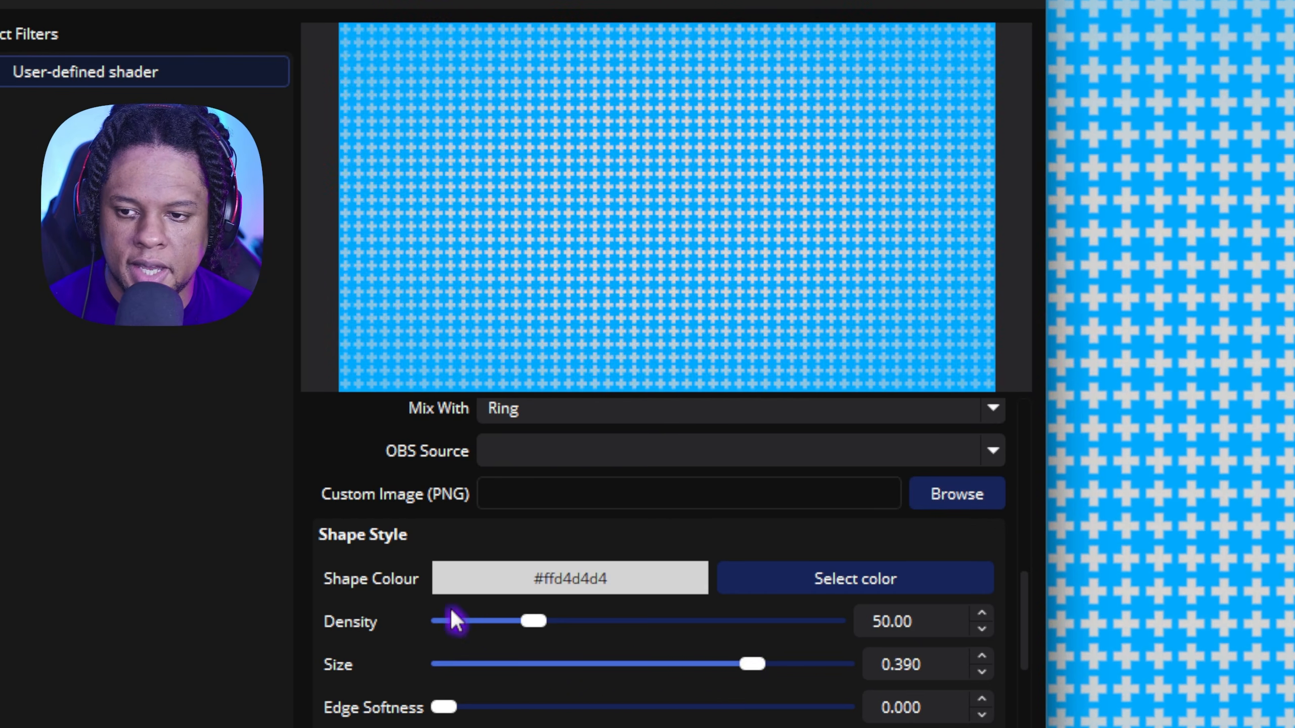
{"action": "left_click_drag", "start_coordinate": [533, 620], "coordinate": [457, 621]}
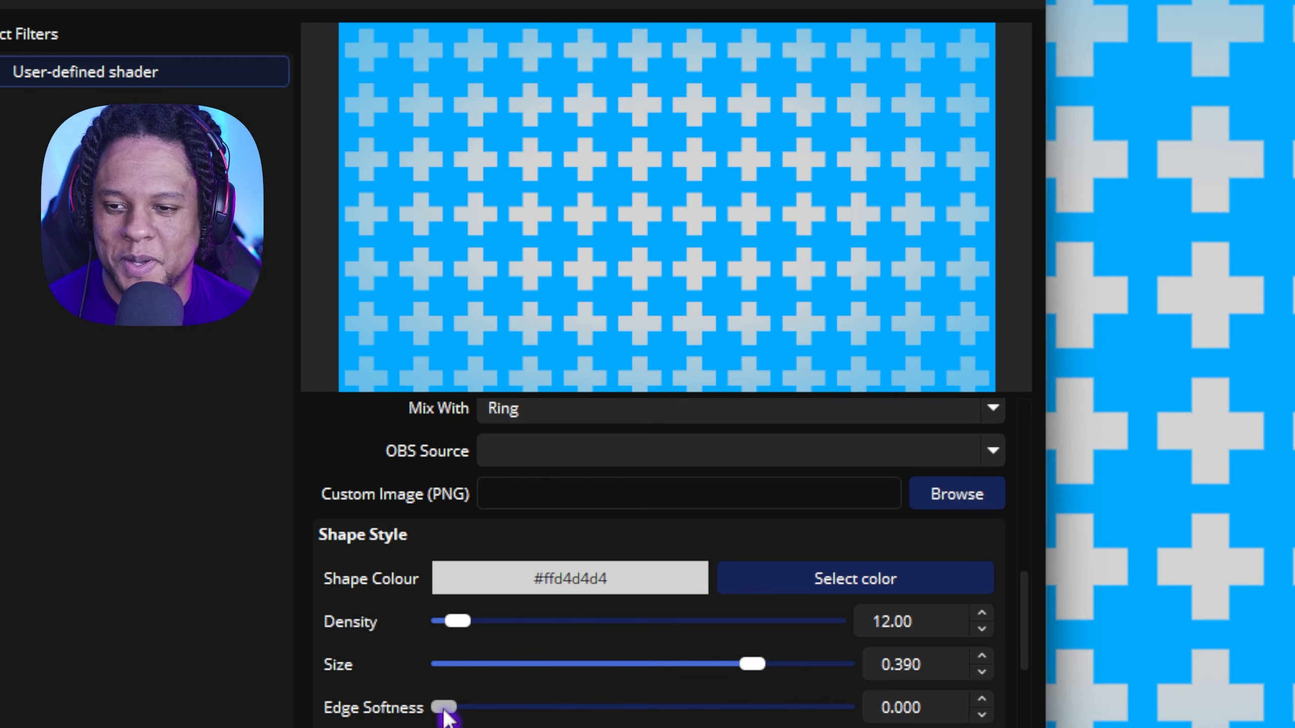
{"action": "left_click_drag", "start_coordinate": [751, 668], "coordinate": [573, 669]}
{"action": "mouse_move", "coordinate": [444, 709]}
{"action": "left_mouse_down"}
{"action": "mouse_move", "coordinate": [752, 714]}
{"action": "mouse_move", "coordinate": [439, 714]}
{"action": "left_mouse_up"}
{"action": "scroll", "coordinate": [357, 663], "scroll_direction": "down", "scroll_amount": 3}
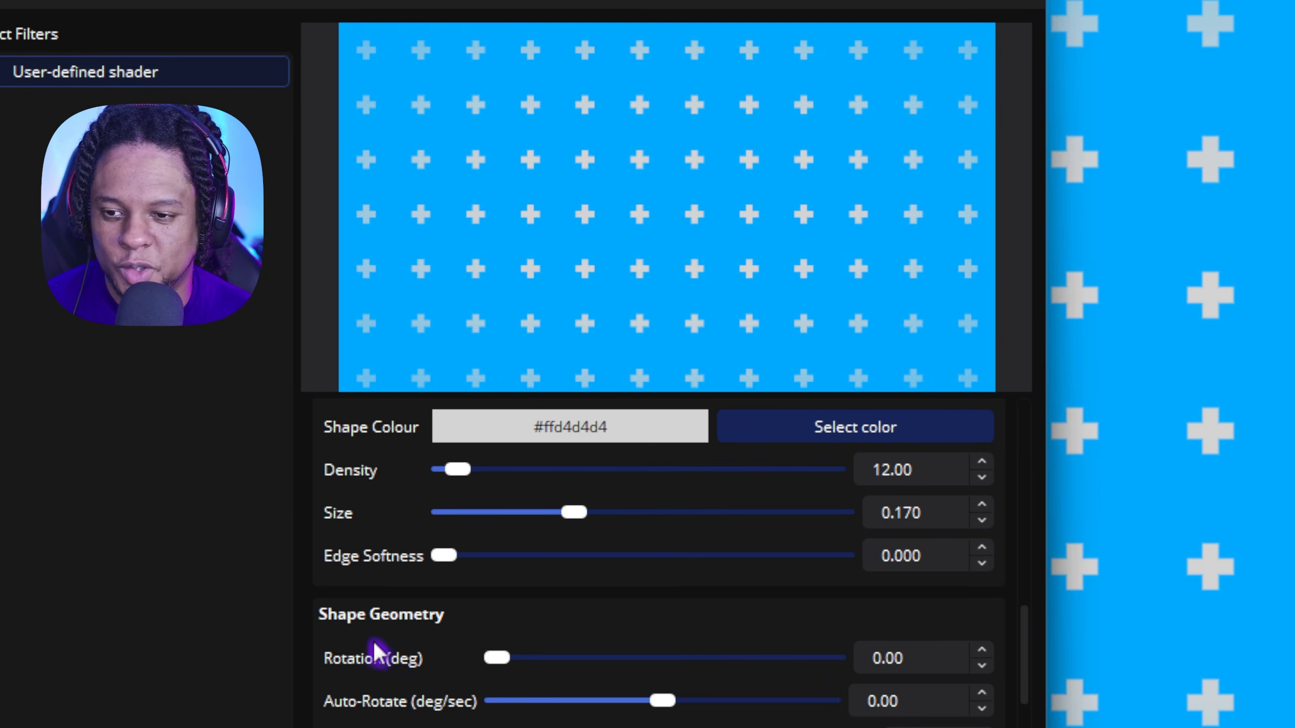
Set the plus shapes to auto-rotate at 3 degrees per second, with a base rotation of 0
{"action": "mouse_move", "coordinate": [492, 660]}
{"action": "left_mouse_down"}
{"action": "mouse_move", "coordinate": [541, 669]}
{"action": "mouse_move", "coordinate": [474, 669]}
{"action": "left_mouse_up"}
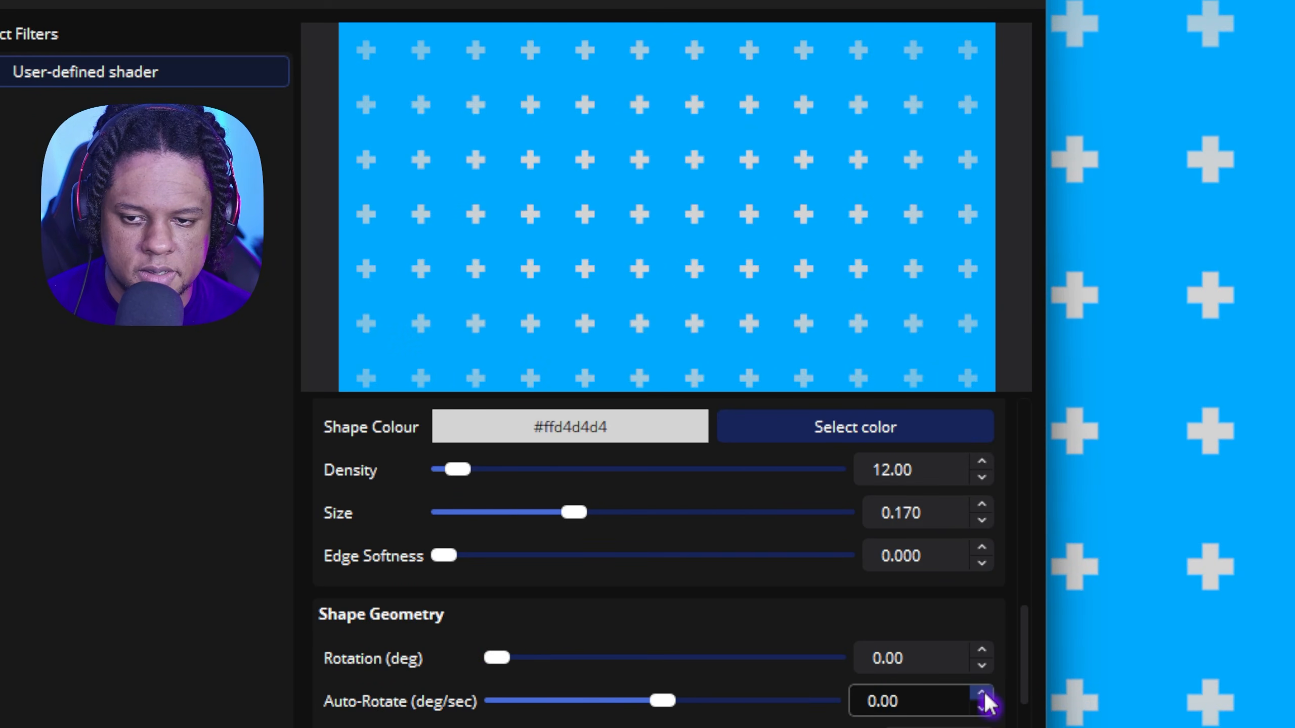
{"action": "scroll", "coordinate": [983, 694], "scroll_direction": "up", "scroll_amount": 7}
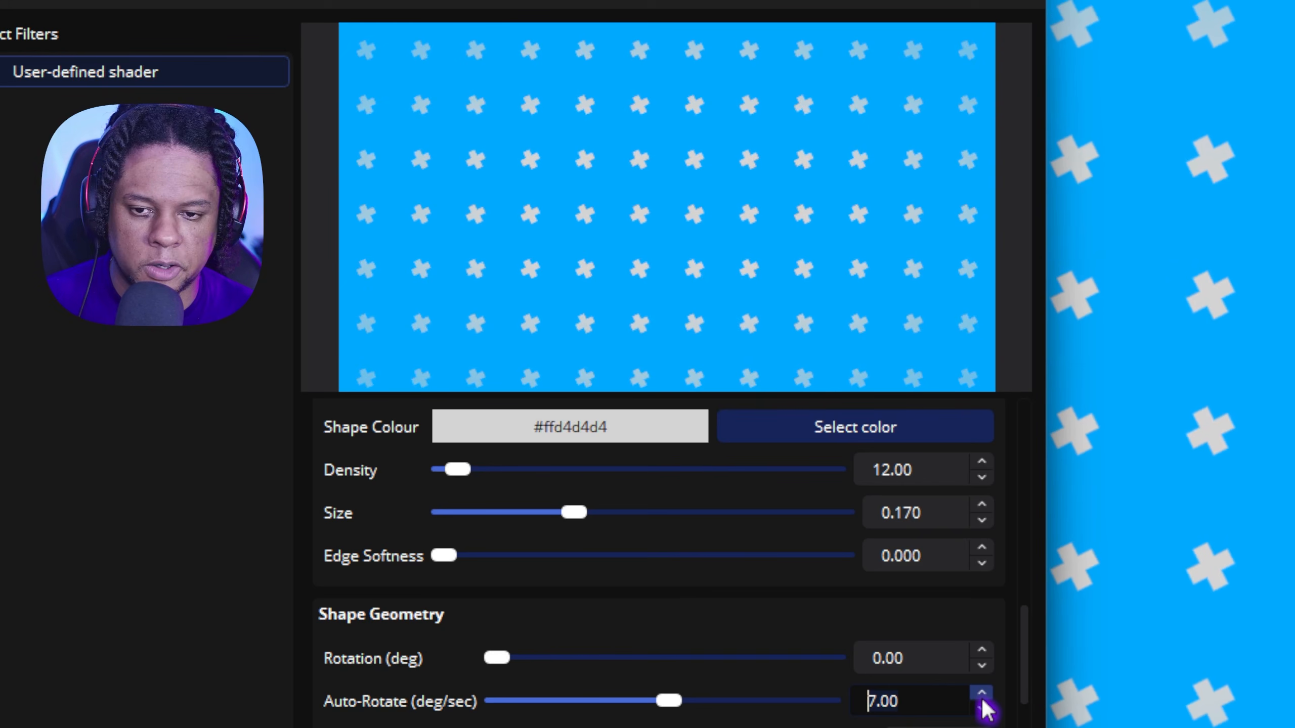
{"action": "left_click_drag", "start_coordinate": [669, 701], "coordinate": [840, 707]}
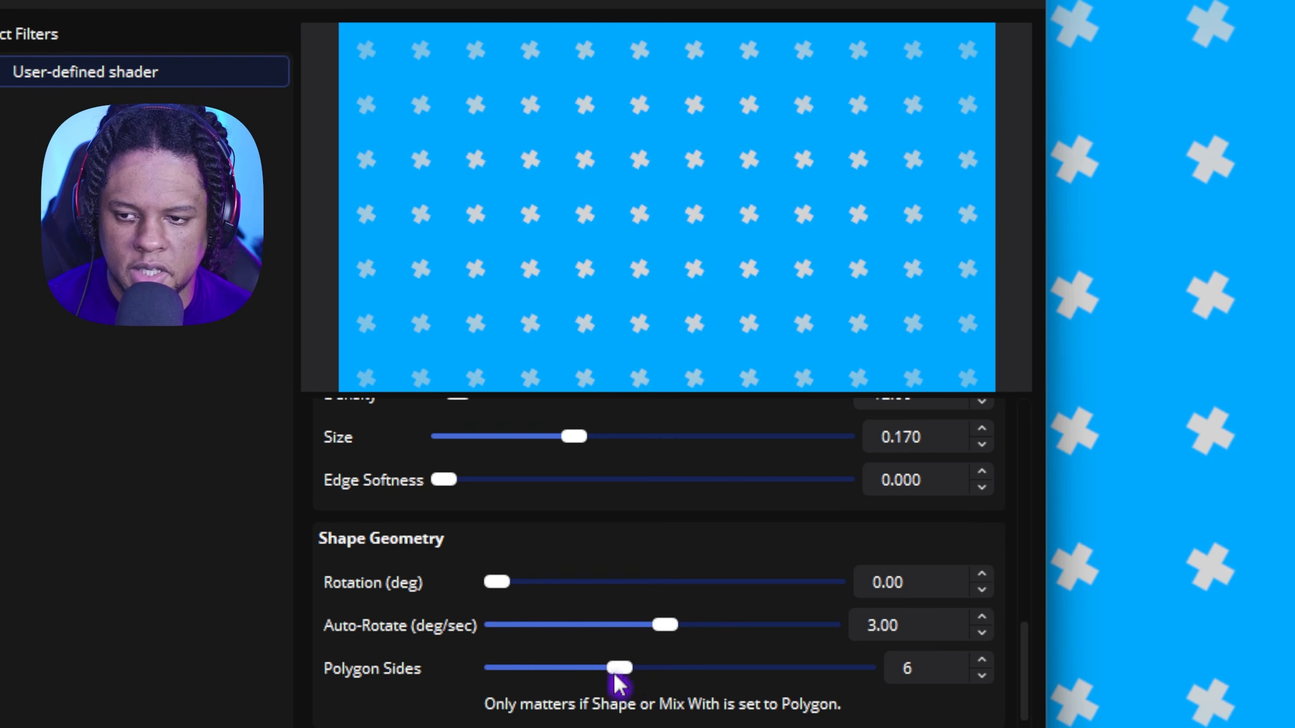
{"action": "scroll", "coordinate": [346, 581], "scroll_direction": "down", "scroll_amount": 2}
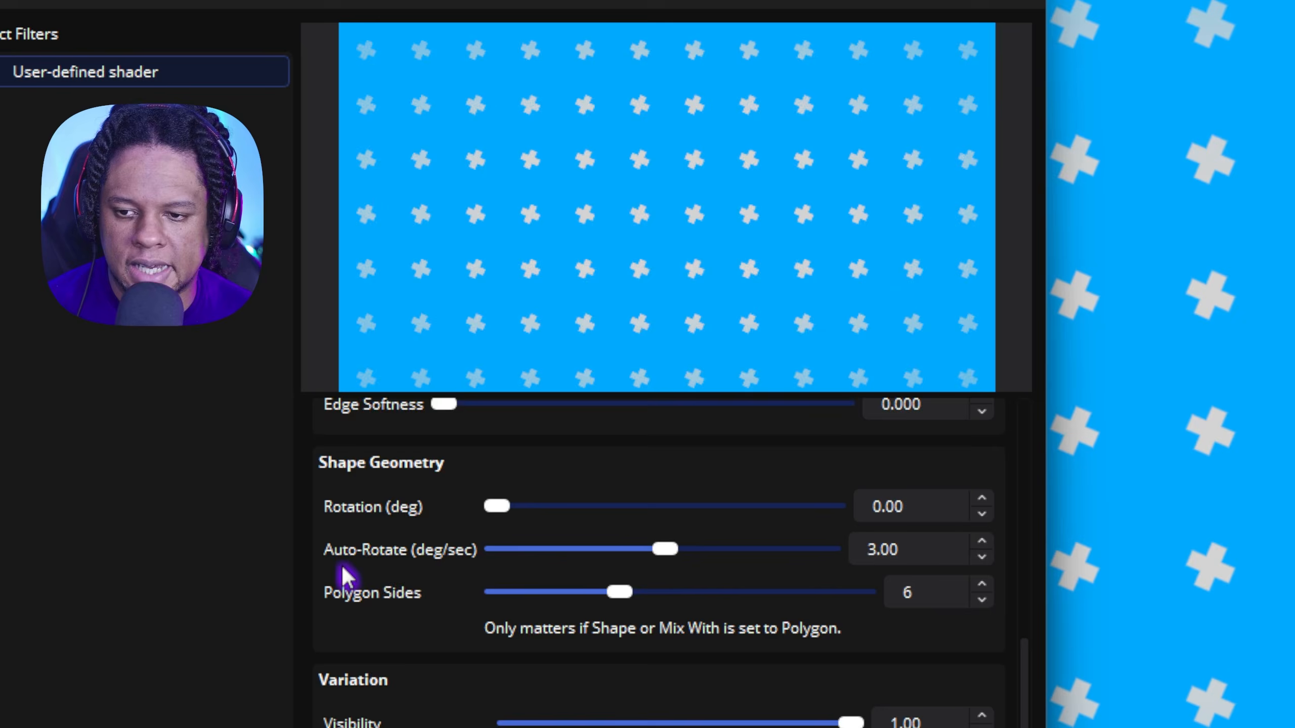
Try twinkle amounts up to 1.00, settling on 0.31, and set the twinkle speed to 0.35 with visibility at 1.00
{"action": "scroll", "coordinate": [360, 597], "scroll_direction": "down", "scroll_amount": 4}
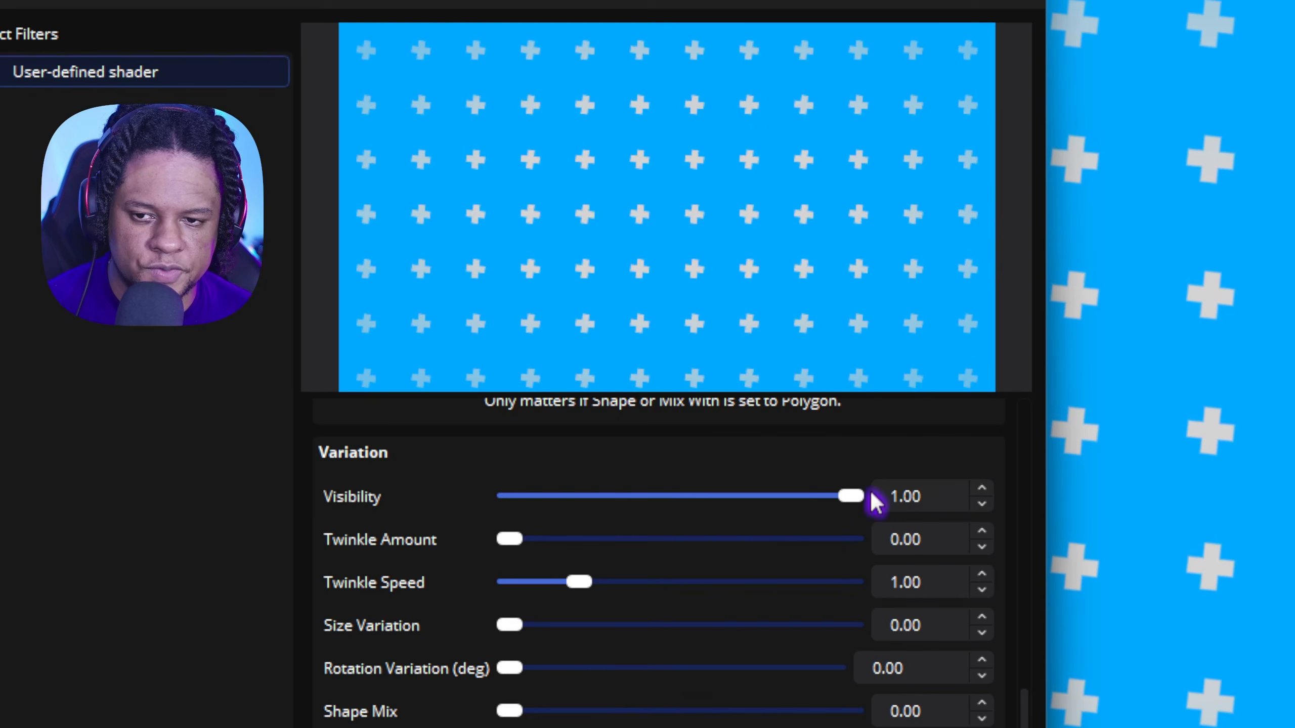
{"action": "left_click_drag", "start_coordinate": [861, 495], "coordinate": [875, 533]}
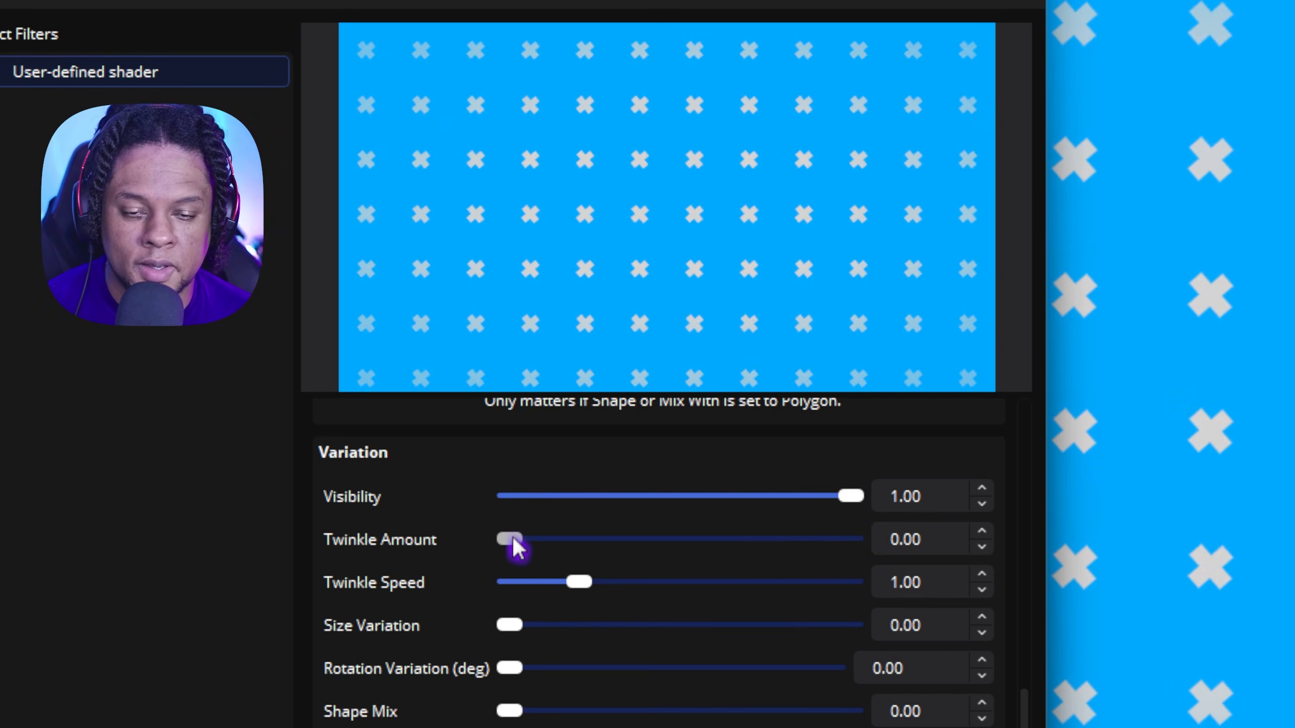
{"action": "left_click_drag", "start_coordinate": [511, 539], "coordinate": [815, 570]}
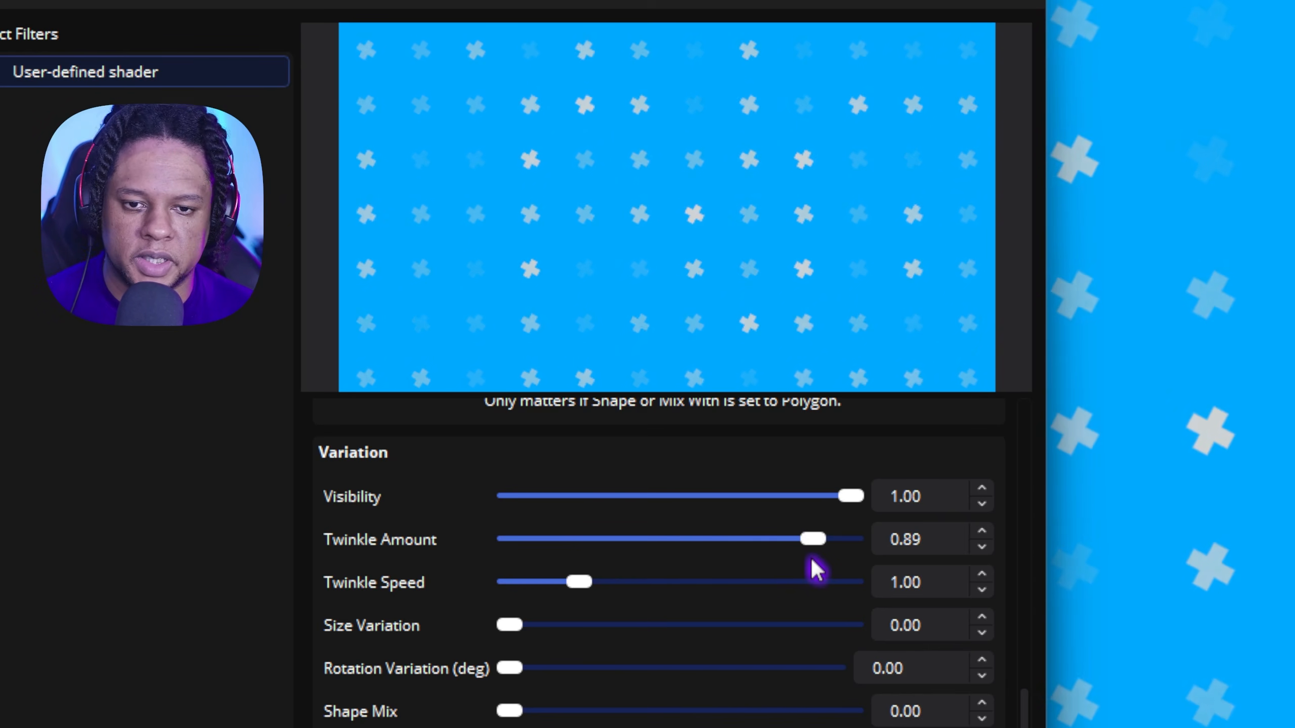
{"action": "left_click_drag", "start_coordinate": [813, 563], "coordinate": [907, 561]}
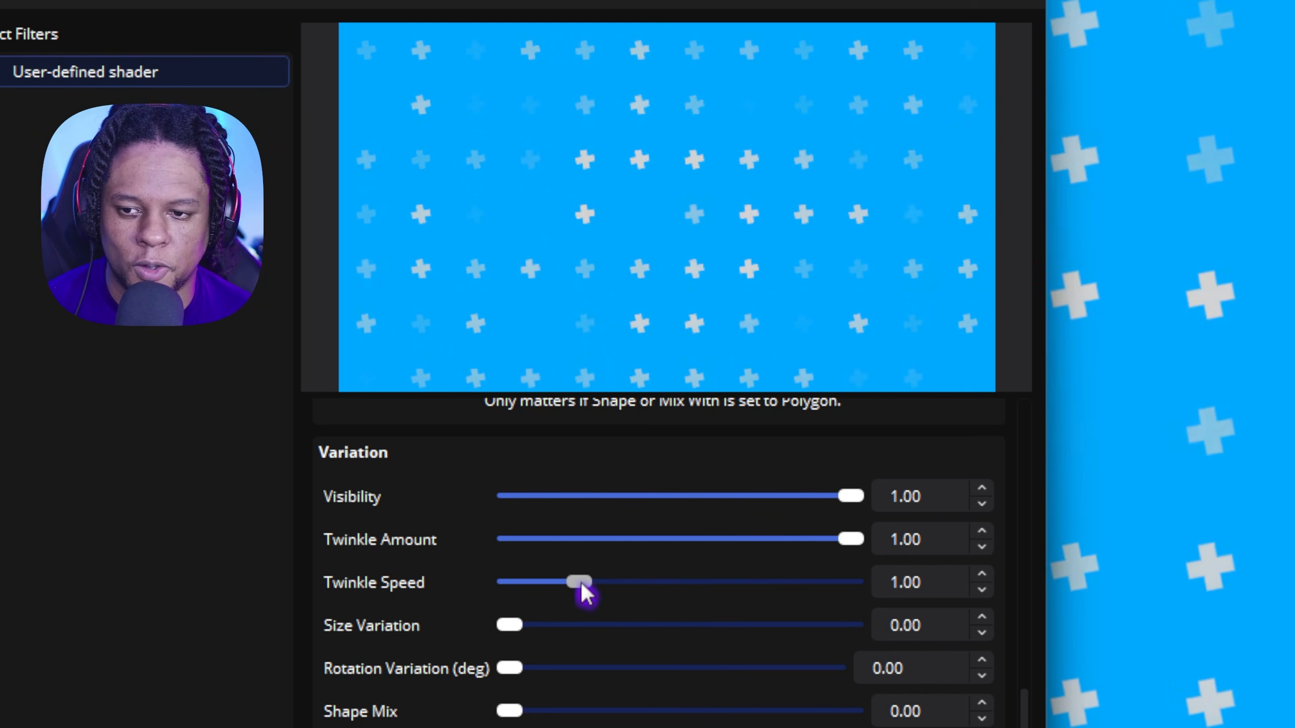
{"action": "left_click_drag", "start_coordinate": [579, 582], "coordinate": [533, 590]}
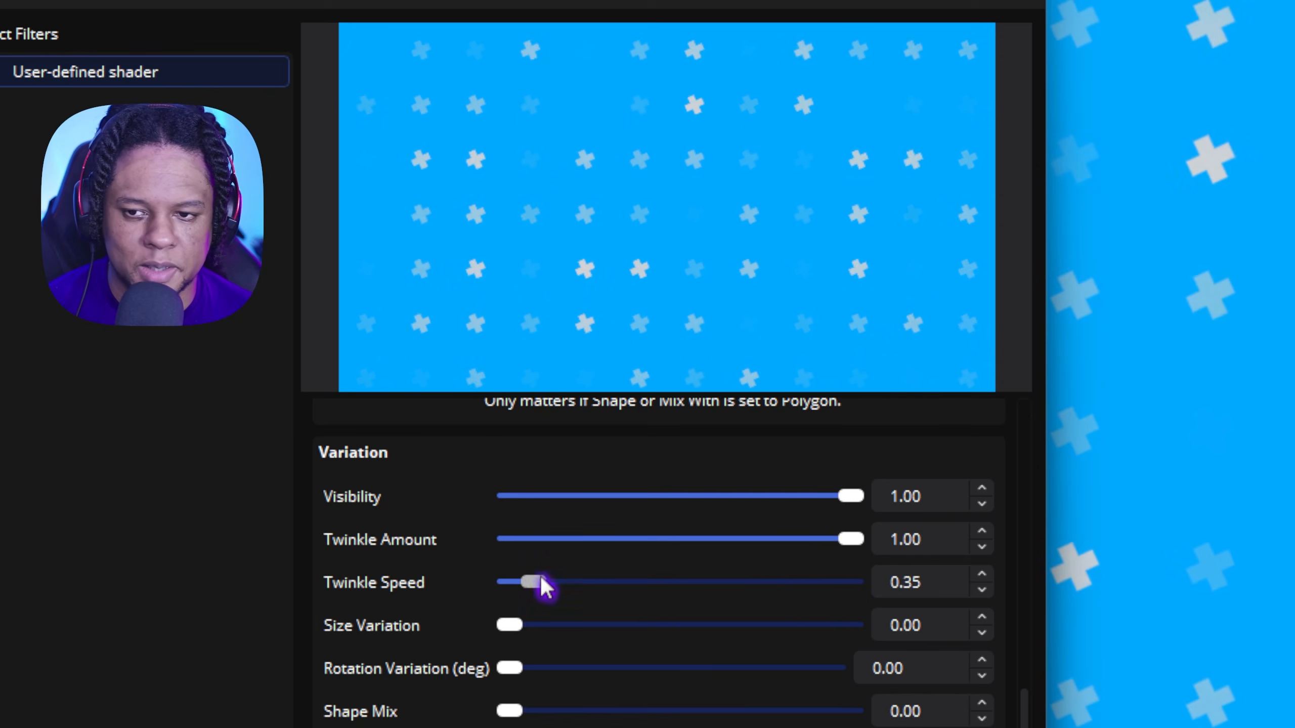
{"action": "left_click_drag", "start_coordinate": [856, 549], "coordinate": [616, 540]}
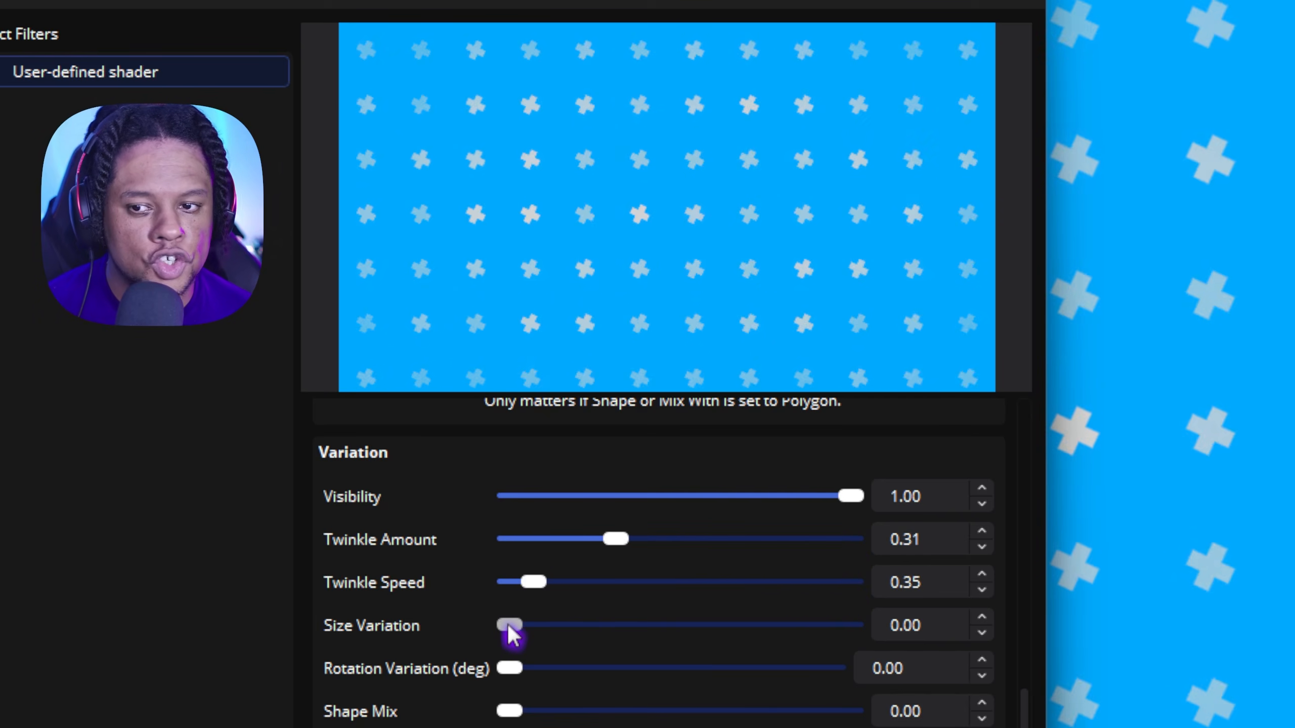
Set the pattern's size variation to 1.00, rotation variation to 176 degrees and shape mix to 0.11
{"action": "left_click_drag", "start_coordinate": [512, 634], "coordinate": [861, 651]}
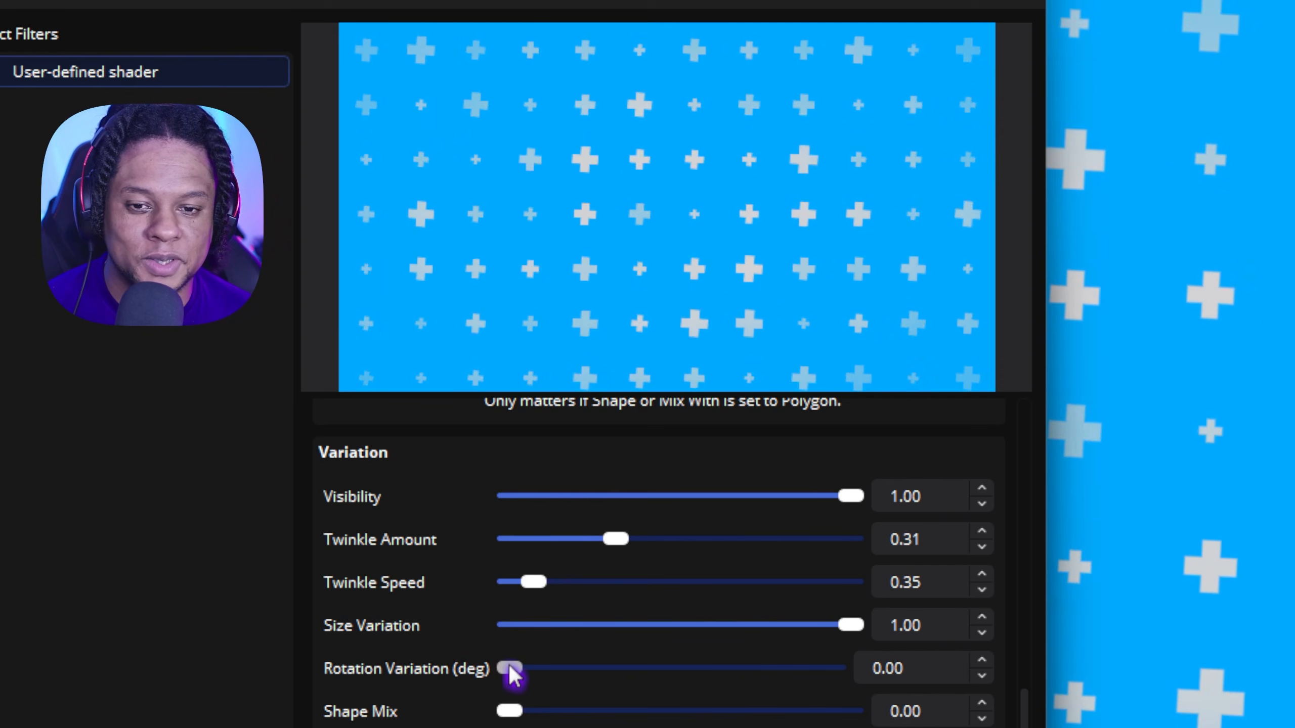
{"action": "left_click_drag", "start_coordinate": [511, 672], "coordinate": [667, 677]}
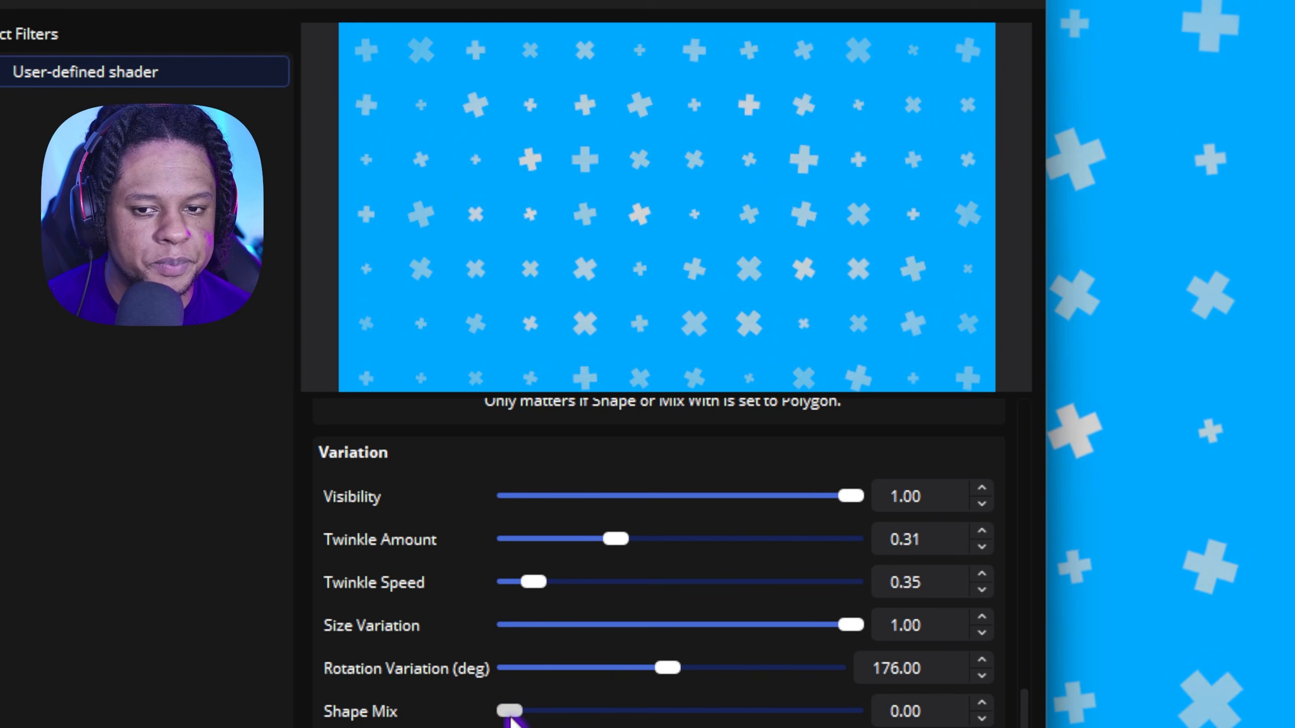
{"action": "left_click_drag", "start_coordinate": [510, 720], "coordinate": [616, 711]}
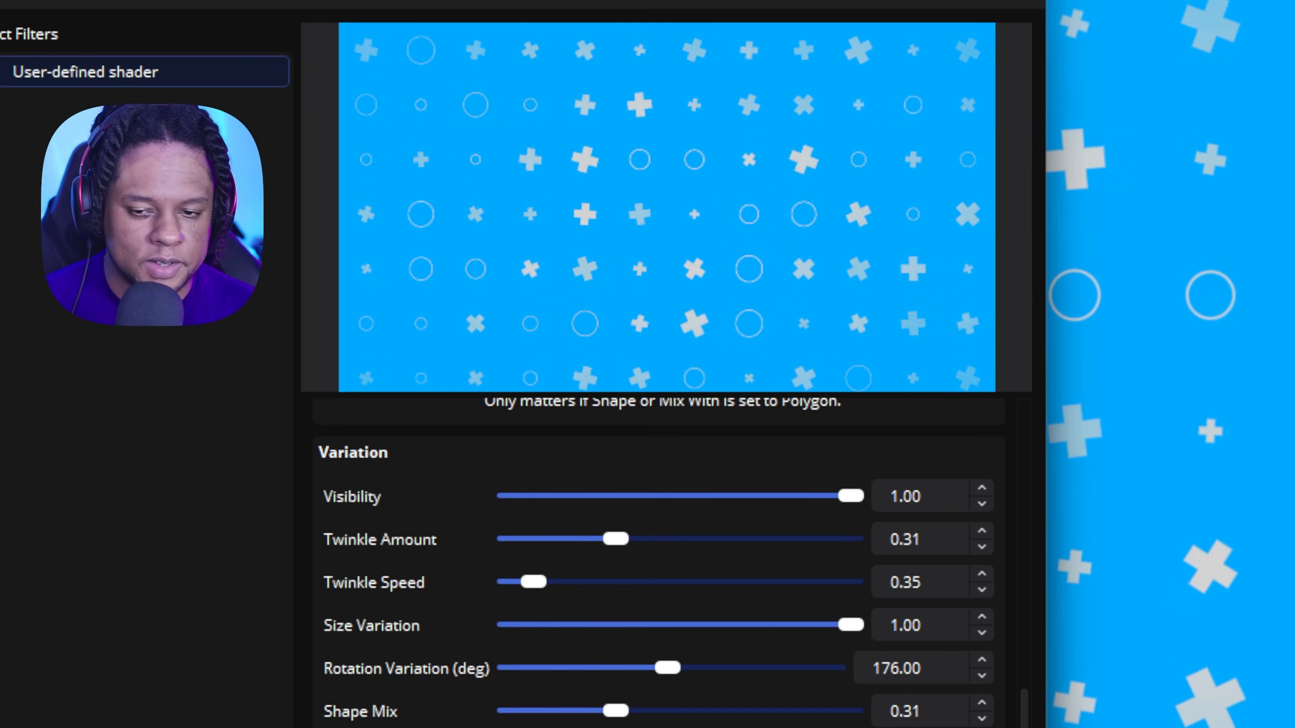
{"action": "left_click_drag", "start_coordinate": [617, 722], "coordinate": [533, 725]}
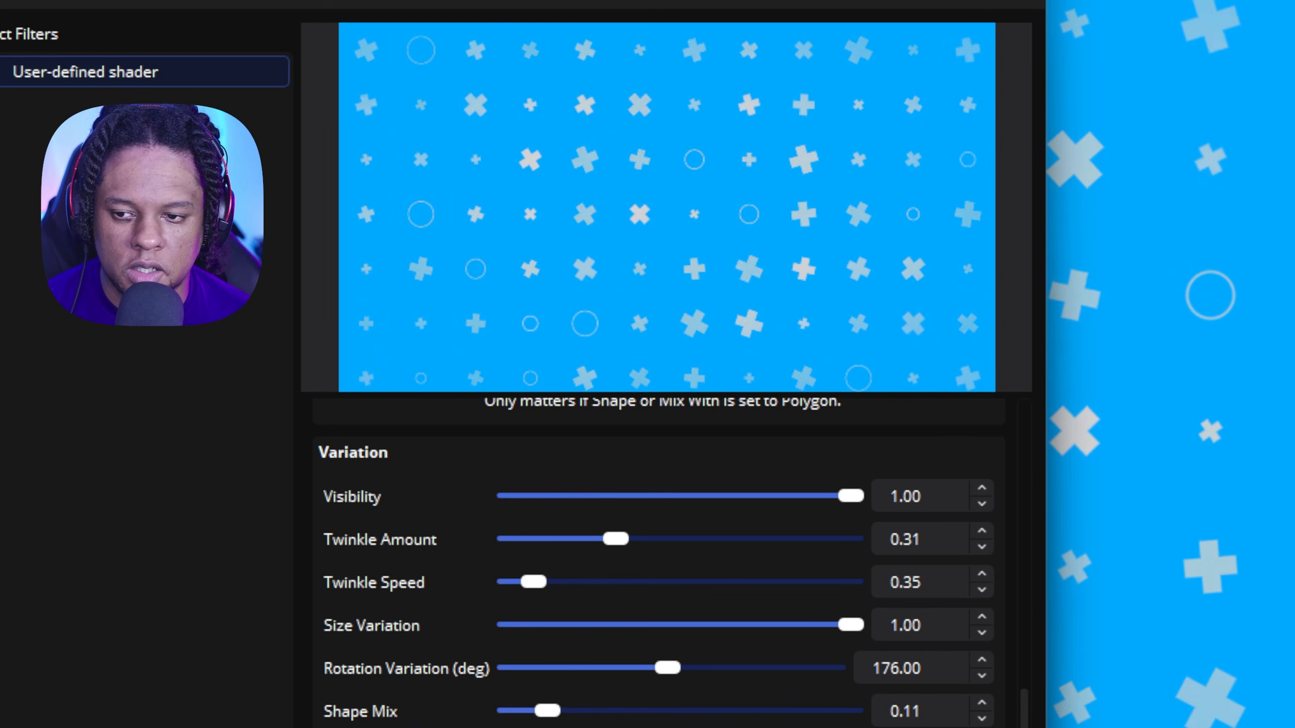
Set the shape colour to green #00ff00 and the hue variation to 0.39
{"action": "scroll", "coordinate": [586, 658], "scroll_direction": "up", "scroll_amount": 5}
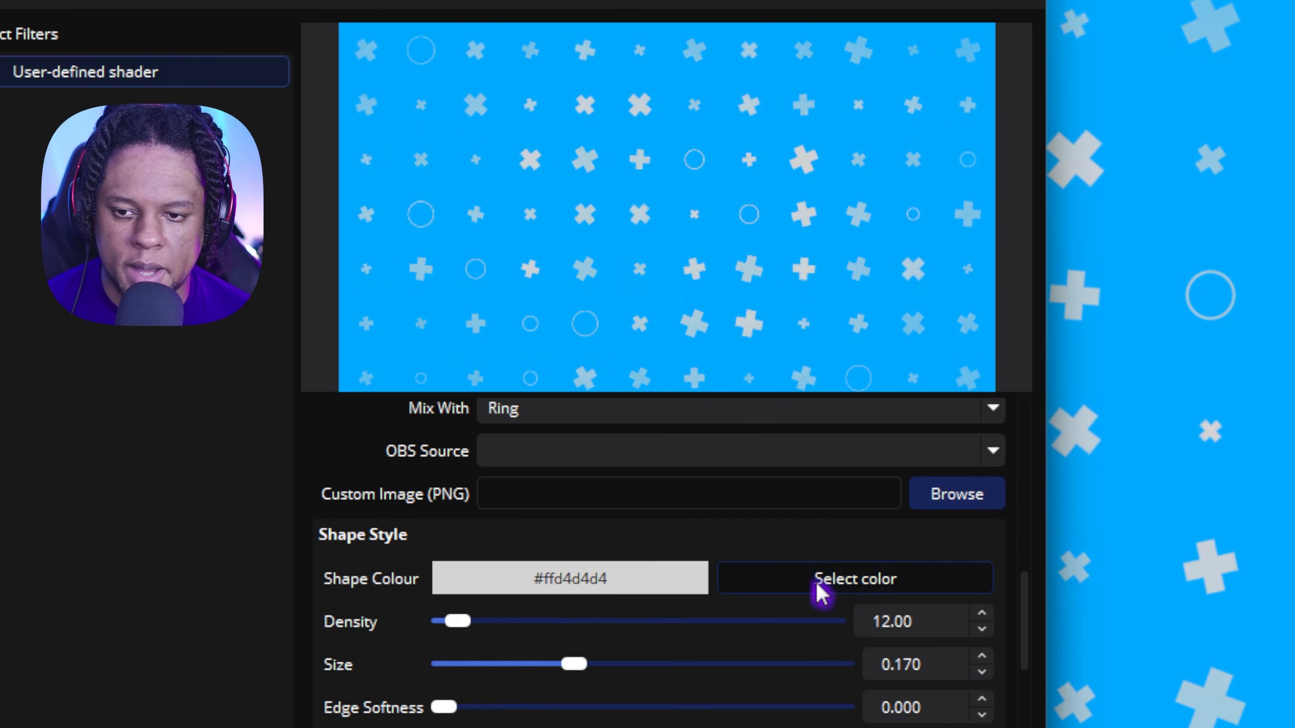
{"action": "left_click", "coordinate": [821, 592]}
{"action": "left_click", "coordinate": [346, 222]}
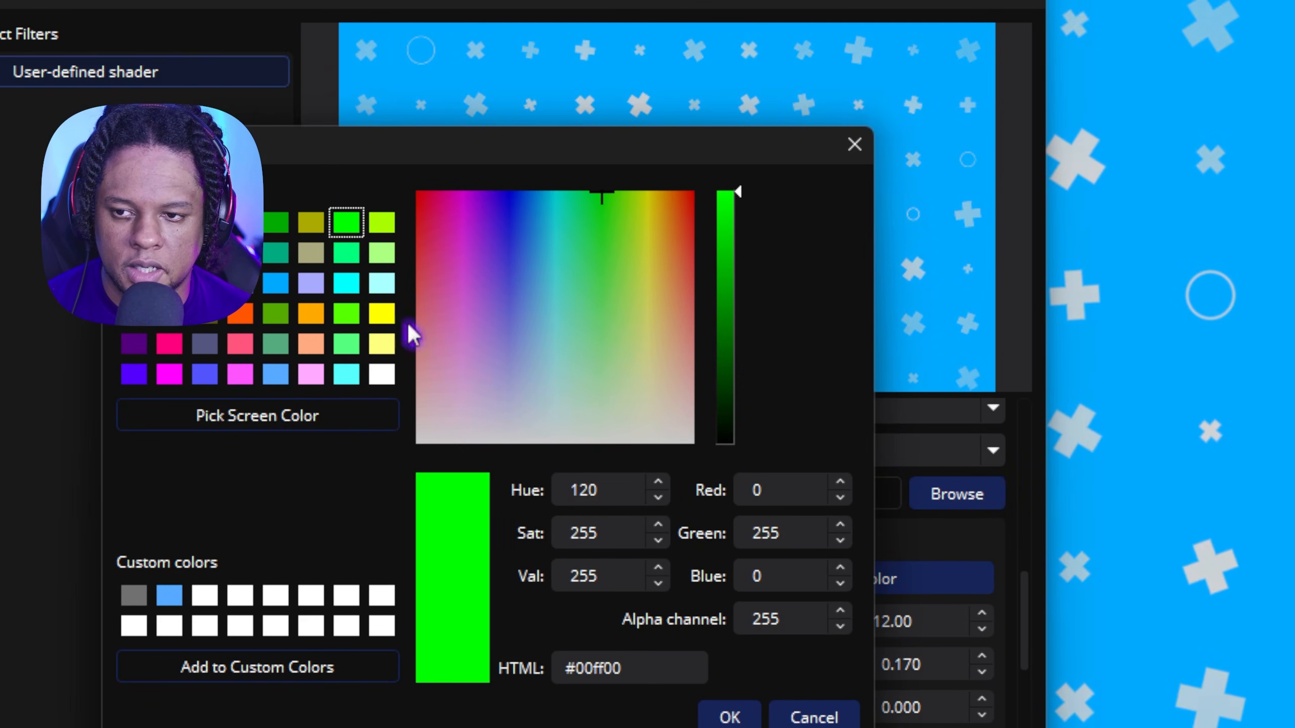
{"action": "left_click", "coordinate": [729, 717]}
{"action": "scroll", "coordinate": [380, 714], "scroll_direction": "down", "scroll_amount": 5}
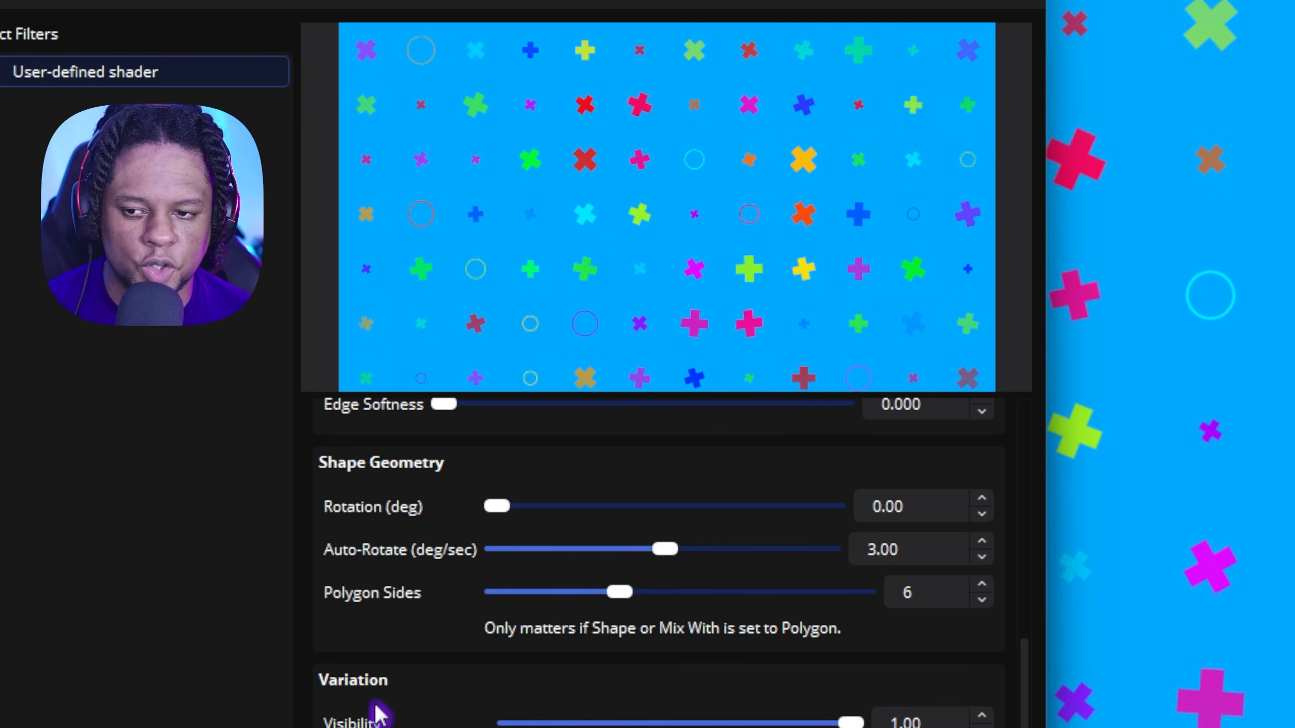
{"action": "scroll", "coordinate": [380, 714], "scroll_direction": "down", "scroll_amount": 4}
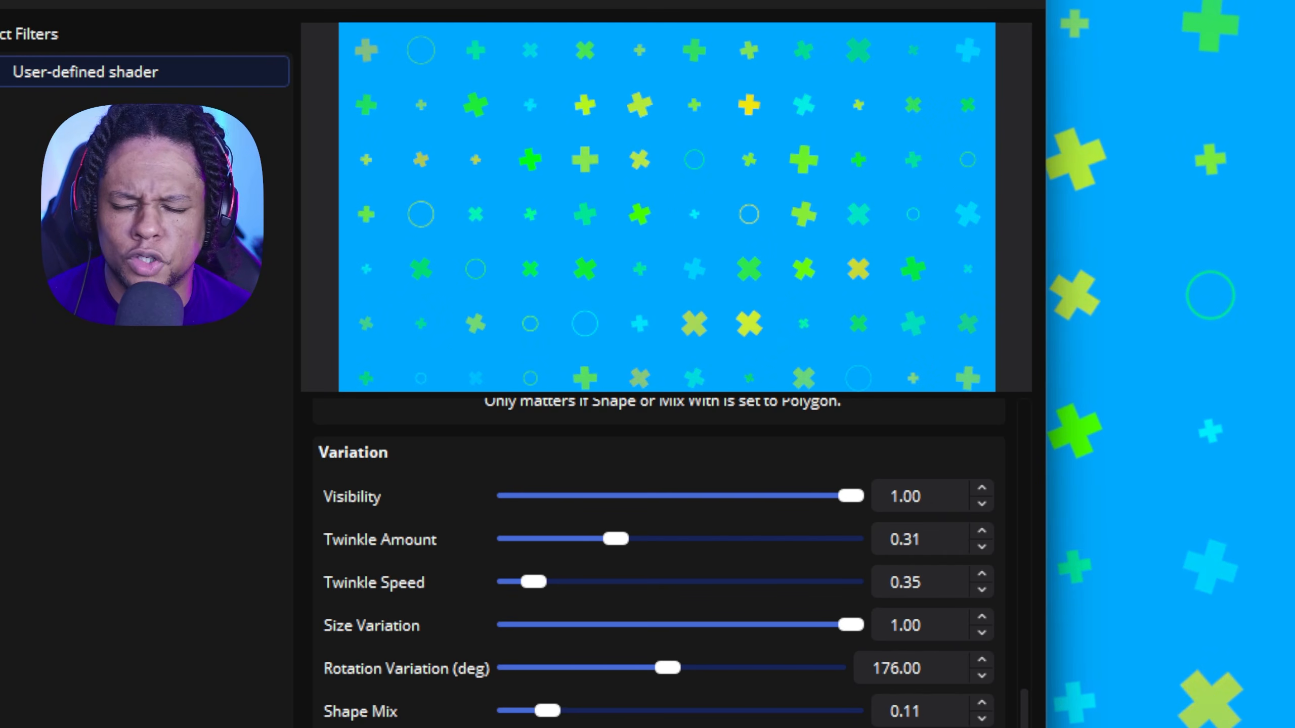
{"action": "scroll", "coordinate": [406, 579], "scroll_direction": "down", "scroll_amount": 3}
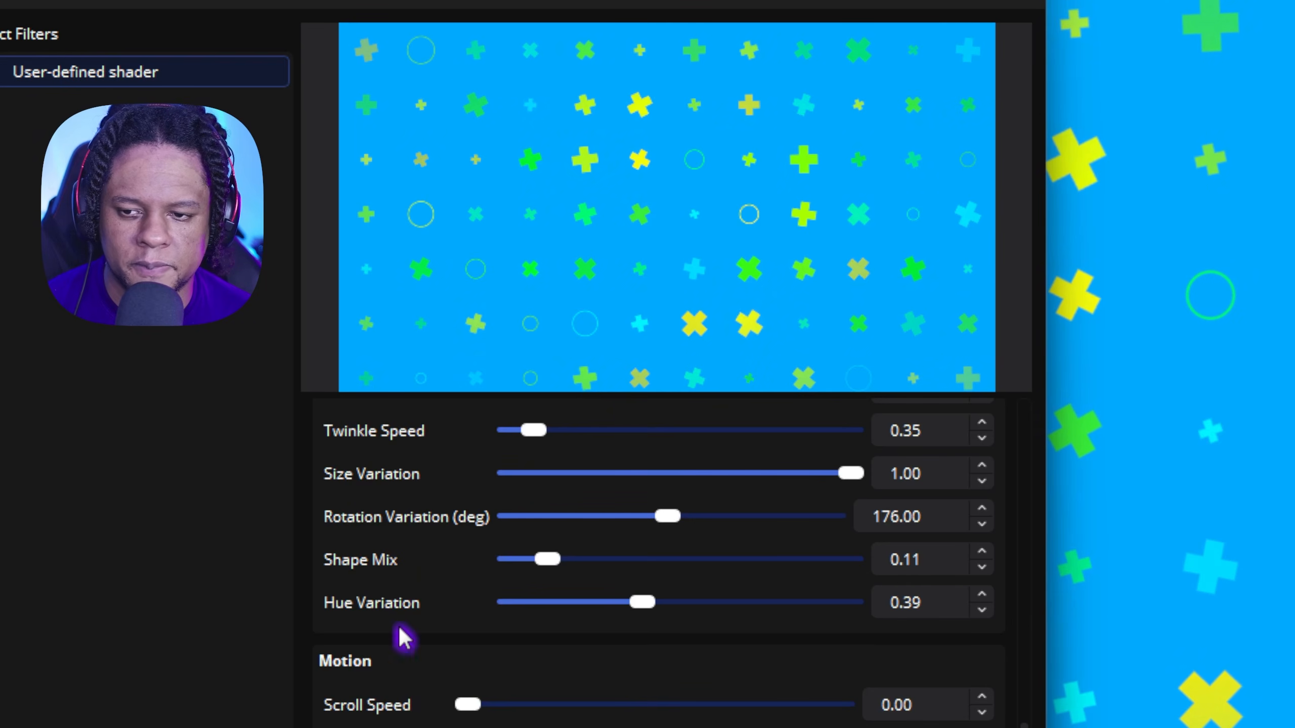
Try a scroll speed of 0.20, return it to 0, and set drift amount to 0.150, drift speed to 1.90 and pulse amount to 0.75
{"action": "left_click_drag", "start_coordinate": [467, 709], "coordinate": [475, 709]}
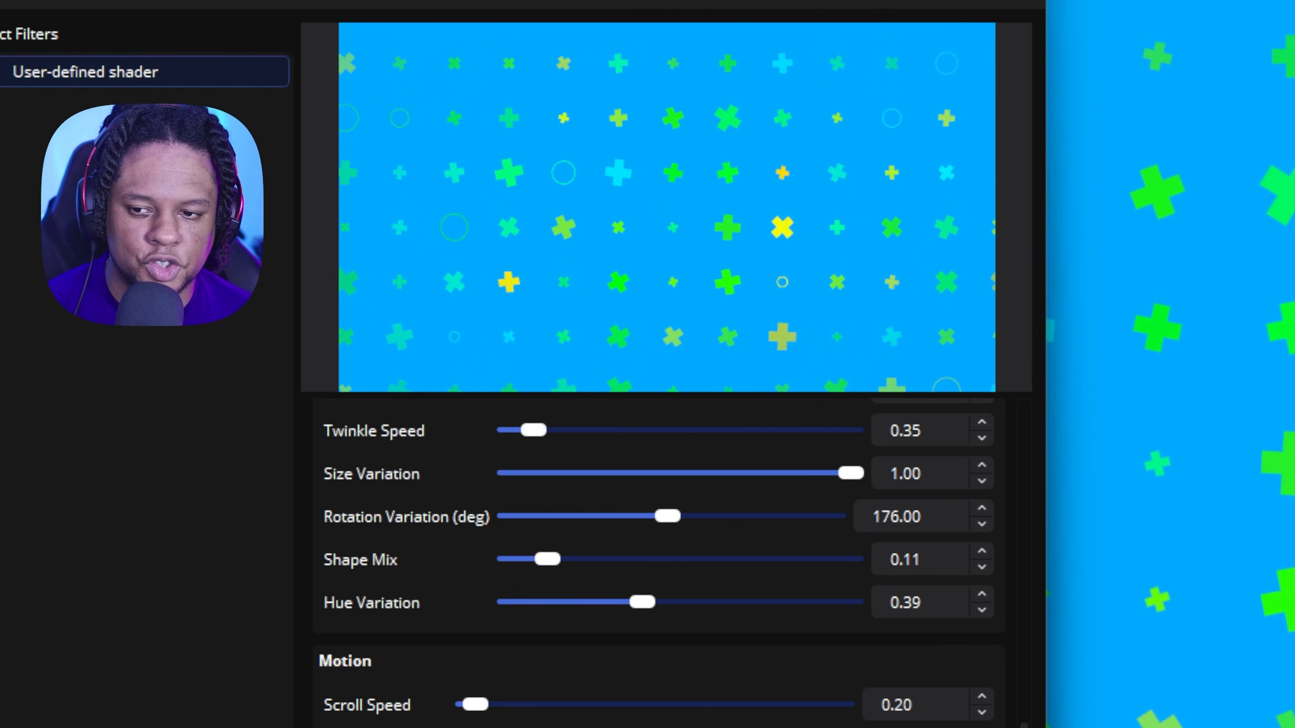
{"action": "left_click_drag", "start_coordinate": [467, 707], "coordinate": [461, 712]}
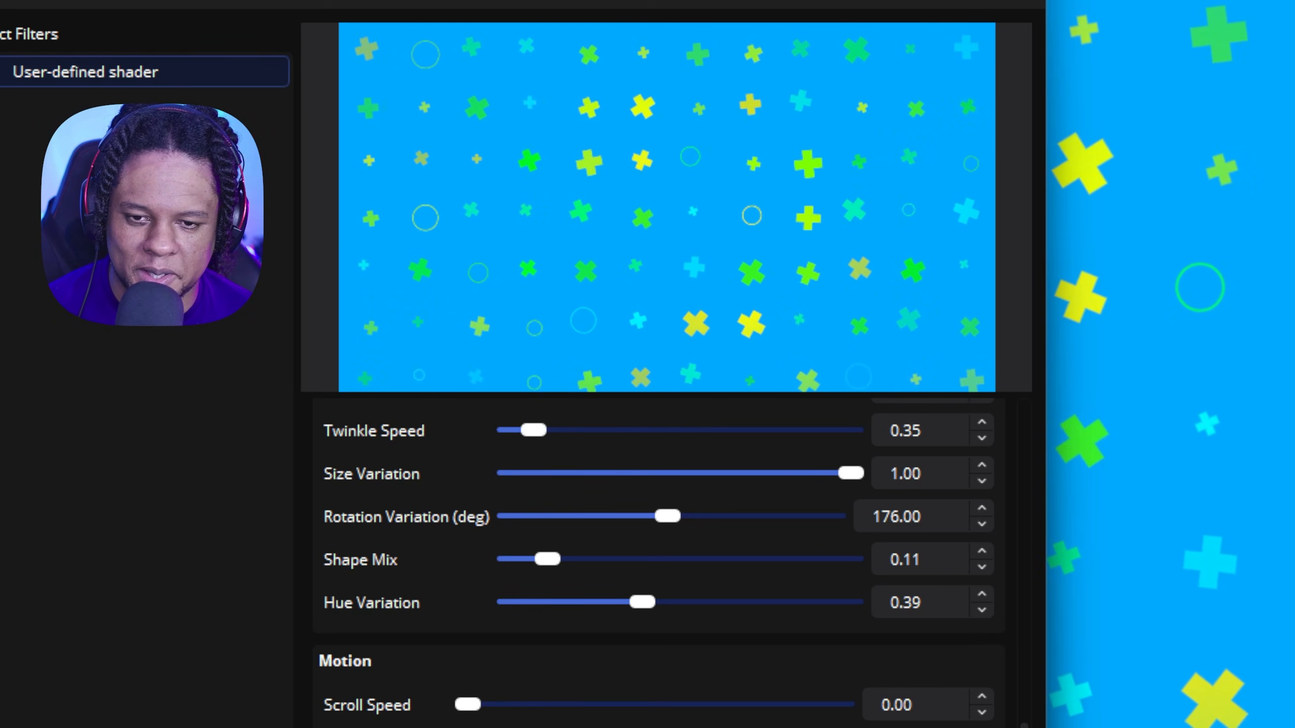
{"action": "left_click_drag", "start_coordinate": [462, 712], "coordinate": [589, 717]}
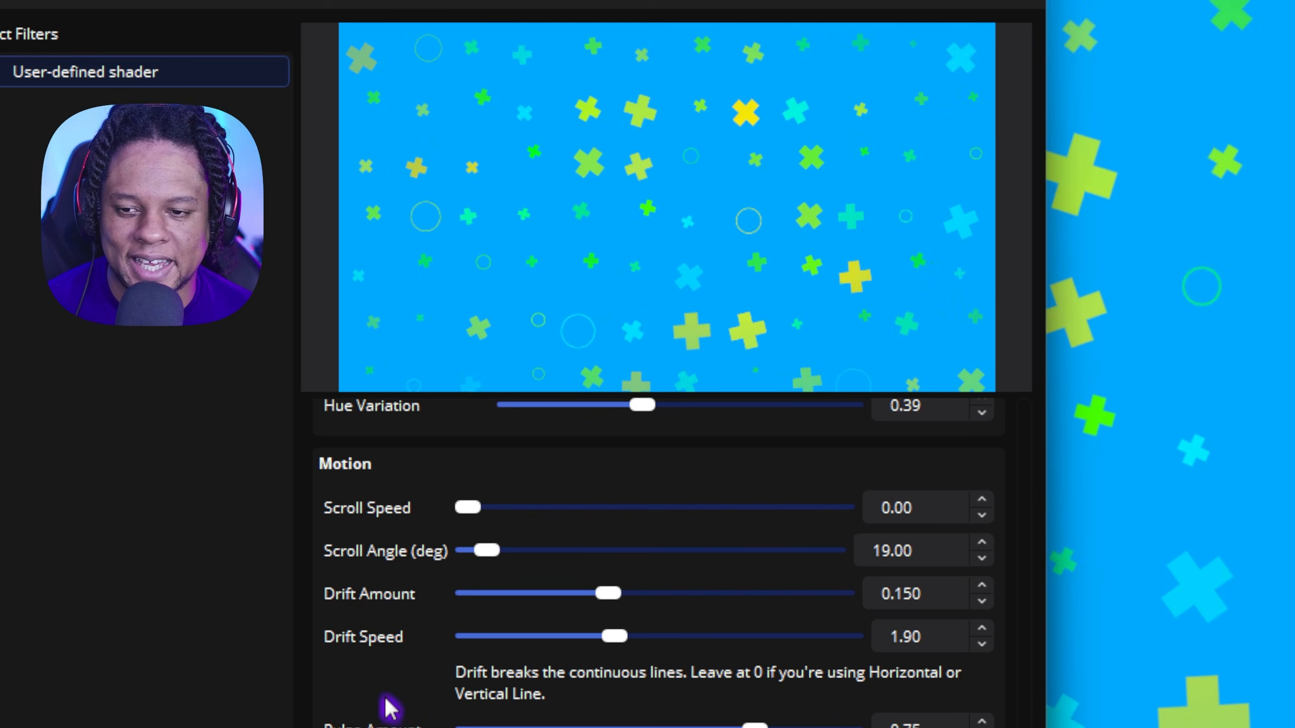
Change the pattern's shape colour to yellow #ffff00
{"action": "scroll", "coordinate": [373, 710], "scroll_direction": "up", "scroll_amount": 6}
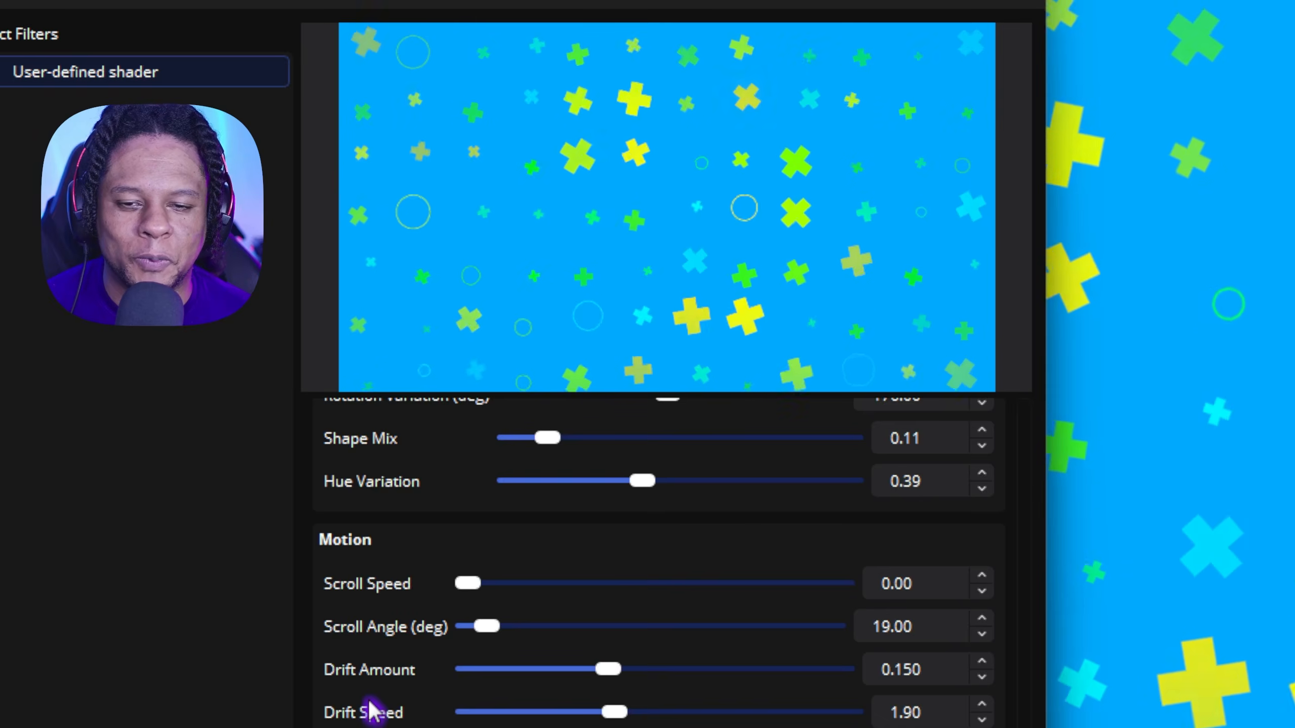
{"action": "scroll", "coordinate": [375, 710], "scroll_direction": "up", "scroll_amount": 10}
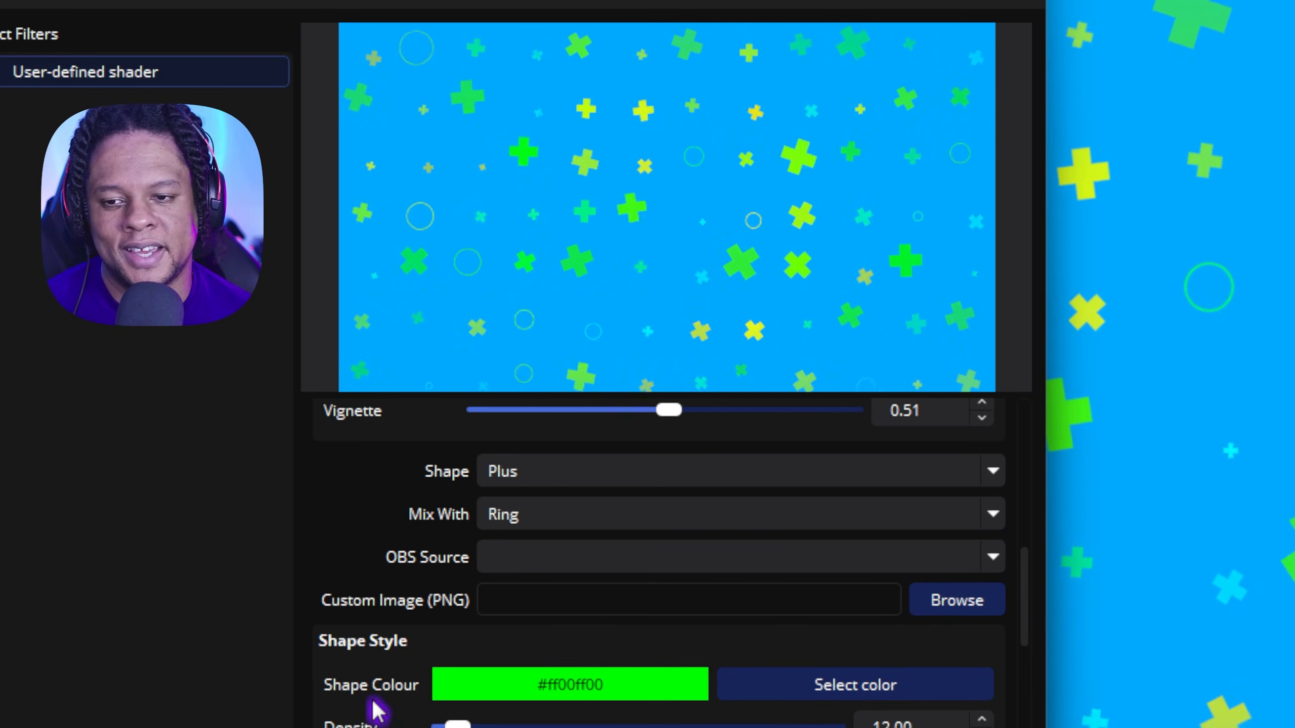
{"action": "scroll", "coordinate": [376, 710], "scroll_direction": "up", "scroll_amount": 6}
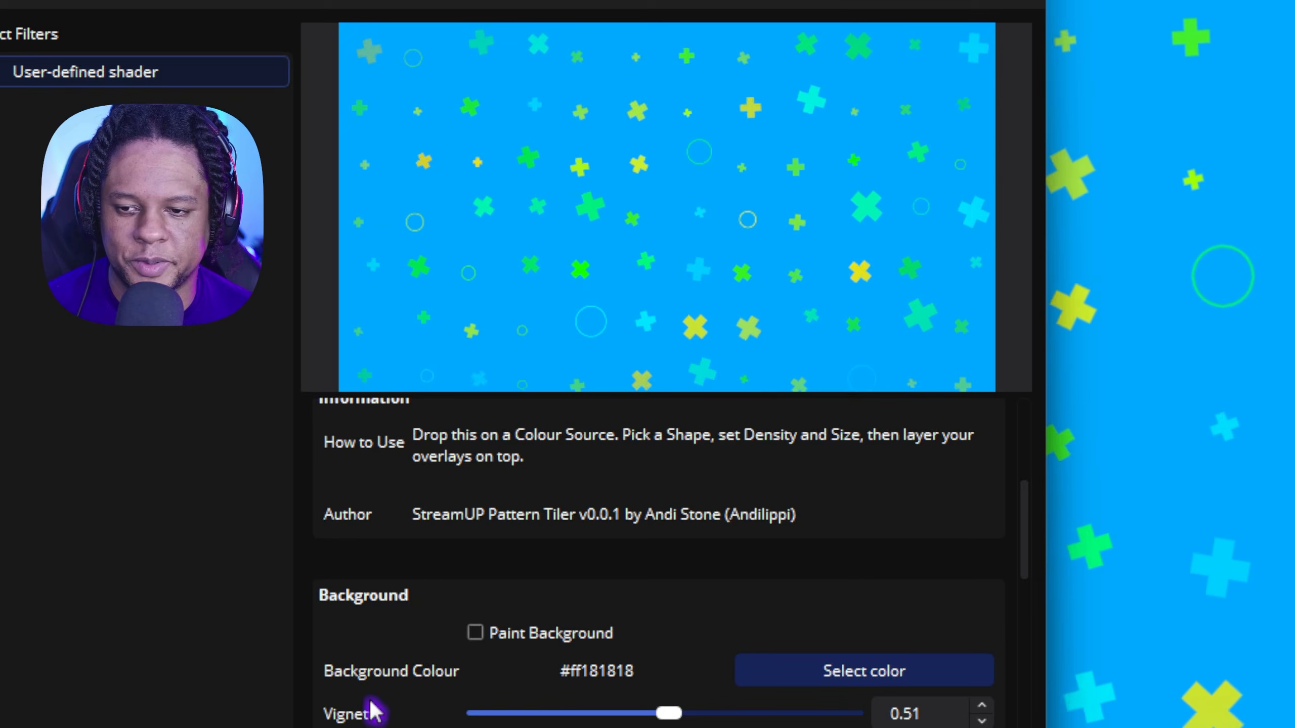
{"action": "scroll", "coordinate": [375, 710], "scroll_direction": "down", "scroll_amount": 6}
{"action": "left_click", "coordinate": [758, 622]}
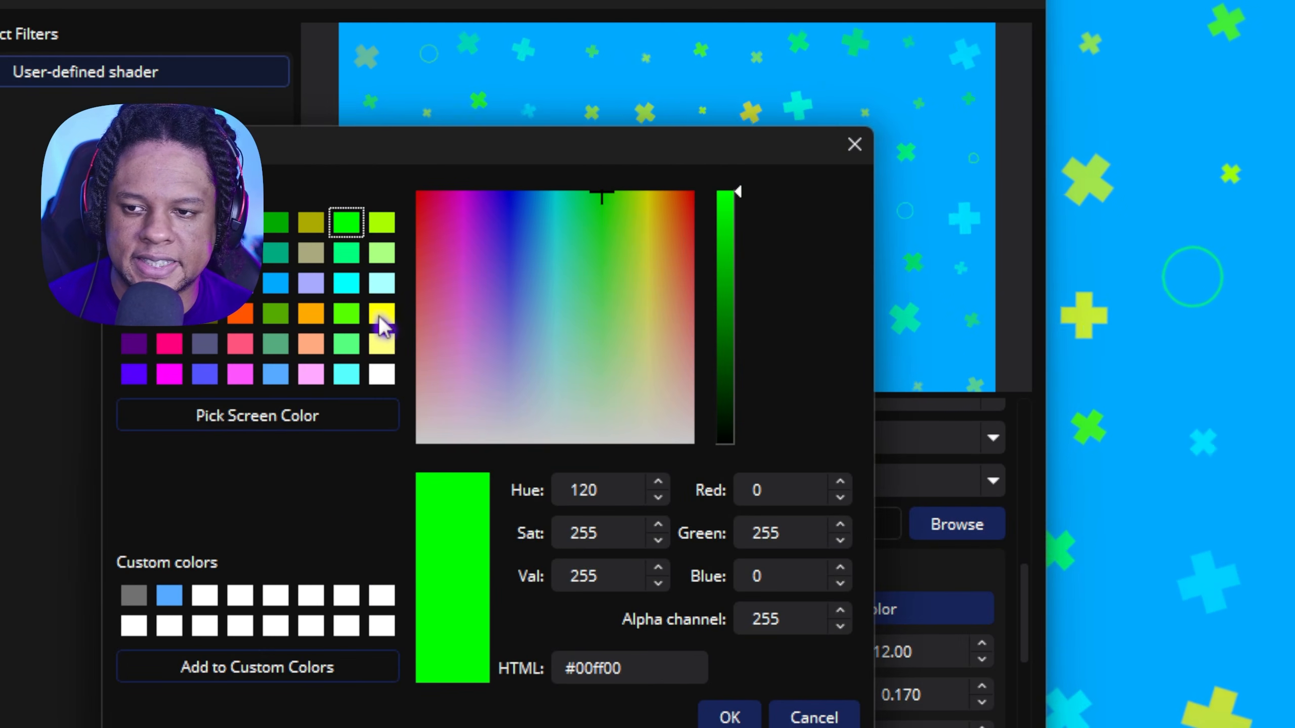
{"action": "left_click", "coordinate": [381, 314]}
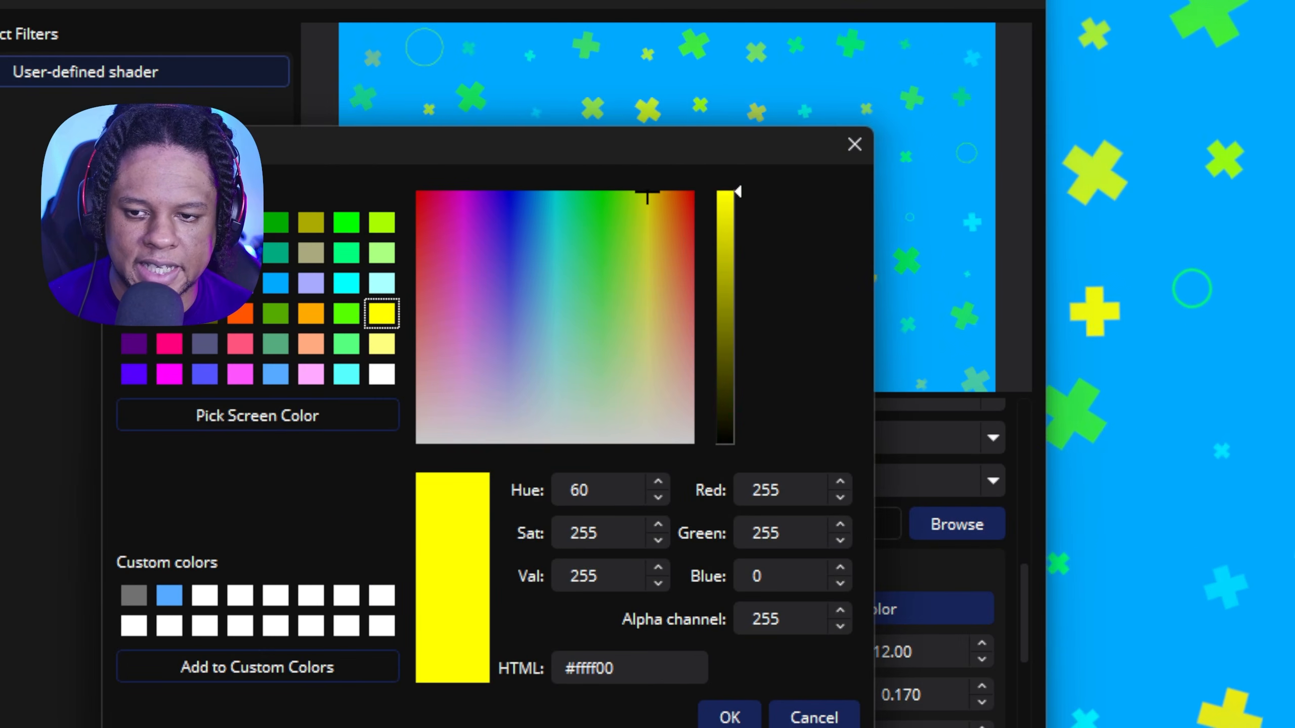
{"action": "left_click", "coordinate": [728, 717]}
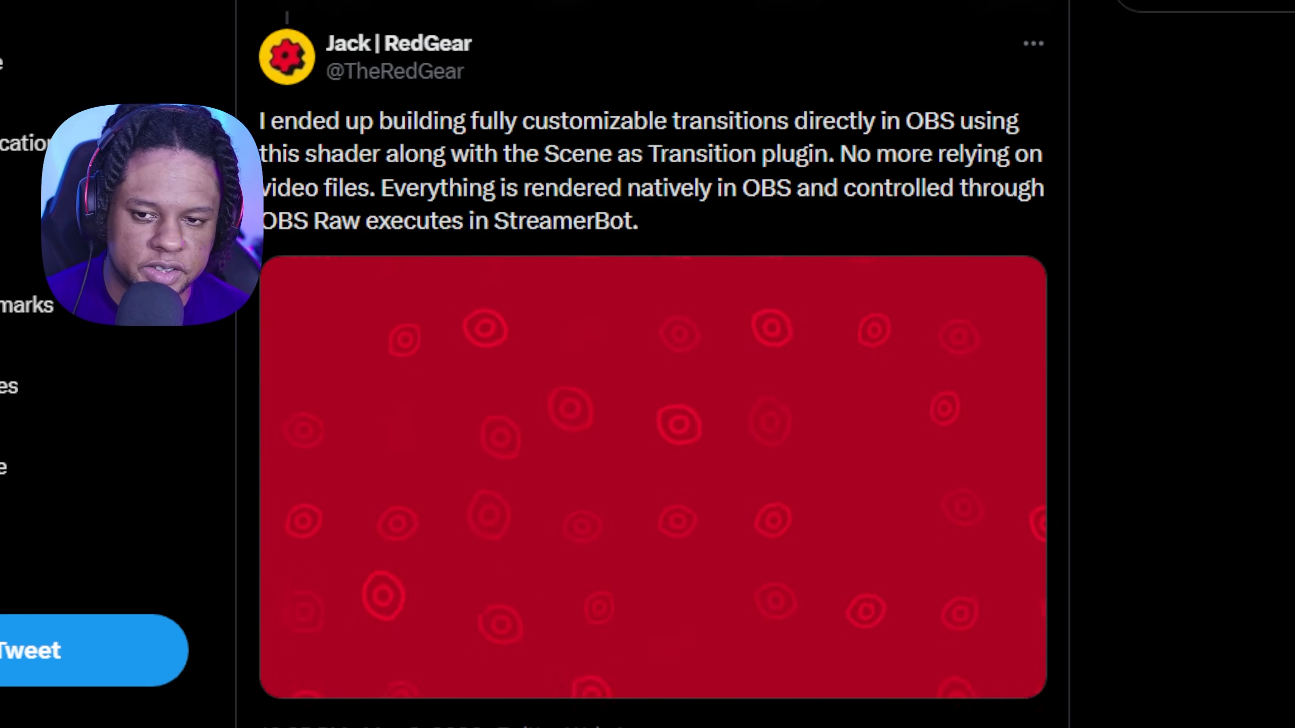
Try pattern densities up to 176, settle on a density of 32, and set the shape size to 0.275
{"action": "mouse_move", "coordinate": [637, 624]}
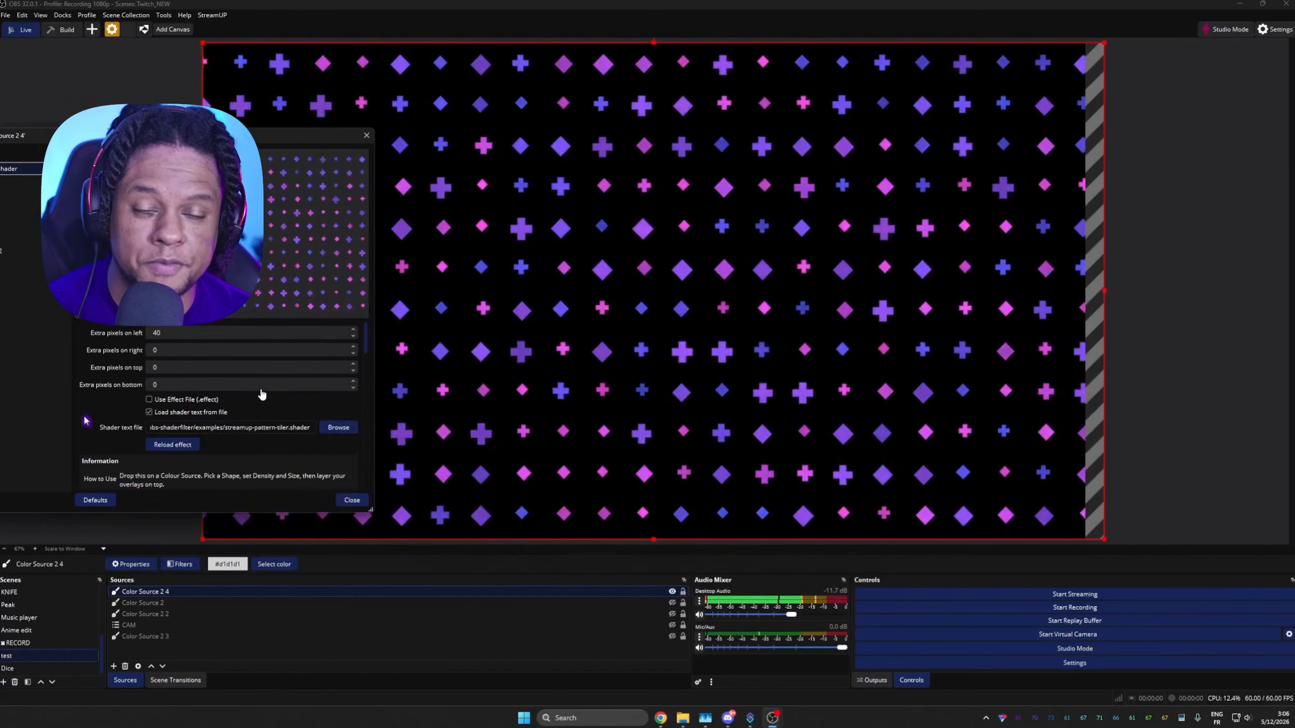
{"action": "scroll", "coordinate": [261, 393], "scroll_direction": "down", "scroll_amount": 5}
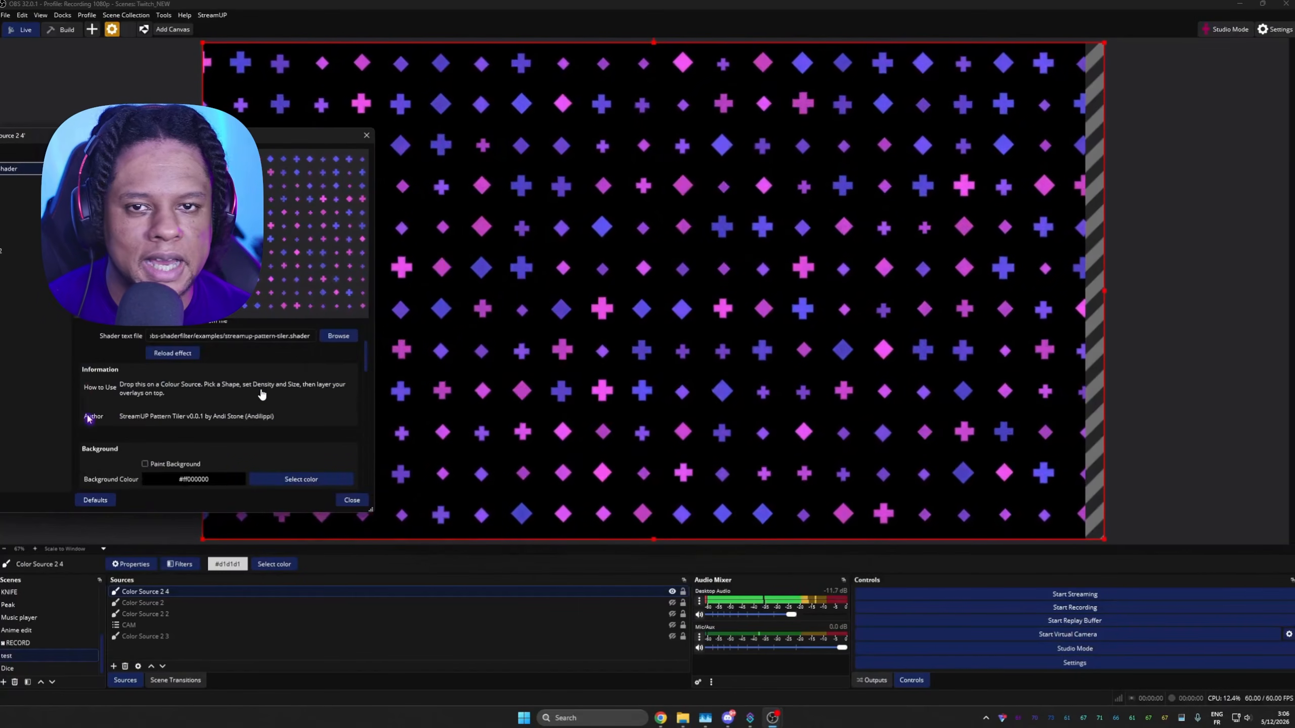
{"action": "scroll", "coordinate": [262, 393], "scroll_direction": "down", "scroll_amount": 1}
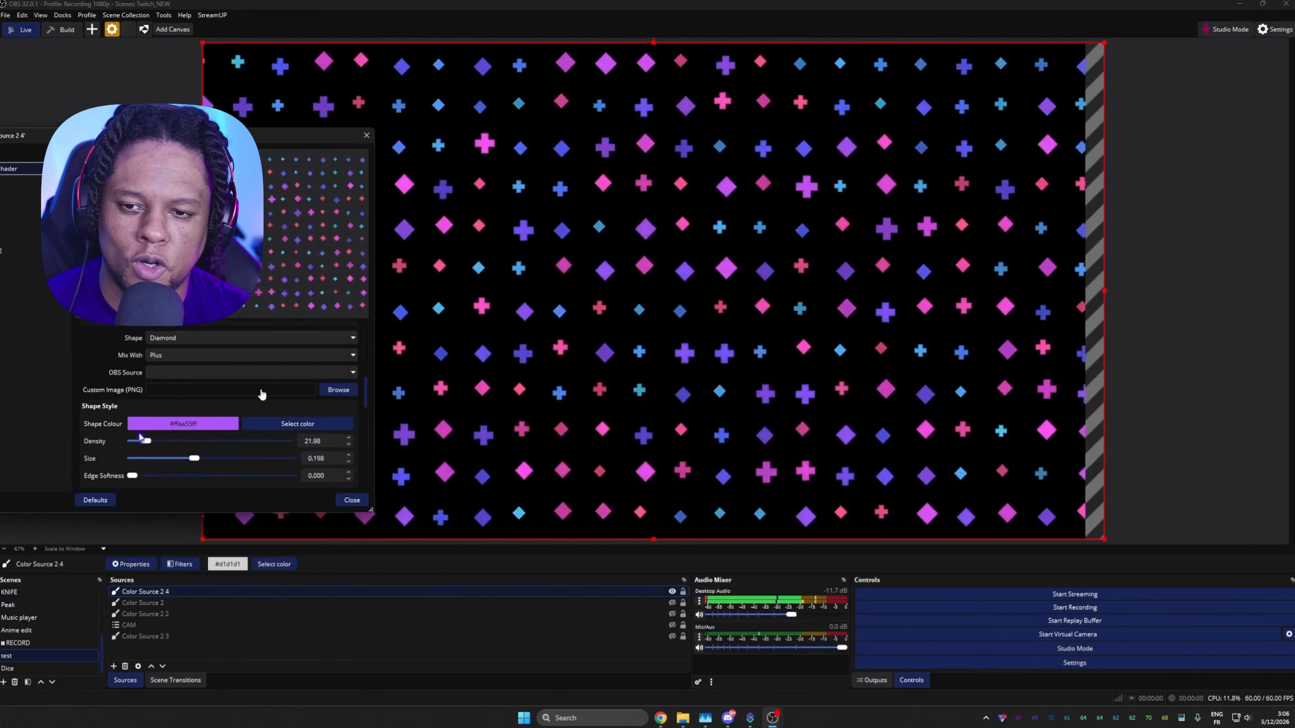
{"action": "left_click_drag", "start_coordinate": [147, 442], "coordinate": [139, 448]}
{"action": "left_click_drag", "start_coordinate": [186, 416], "coordinate": [272, 417]}
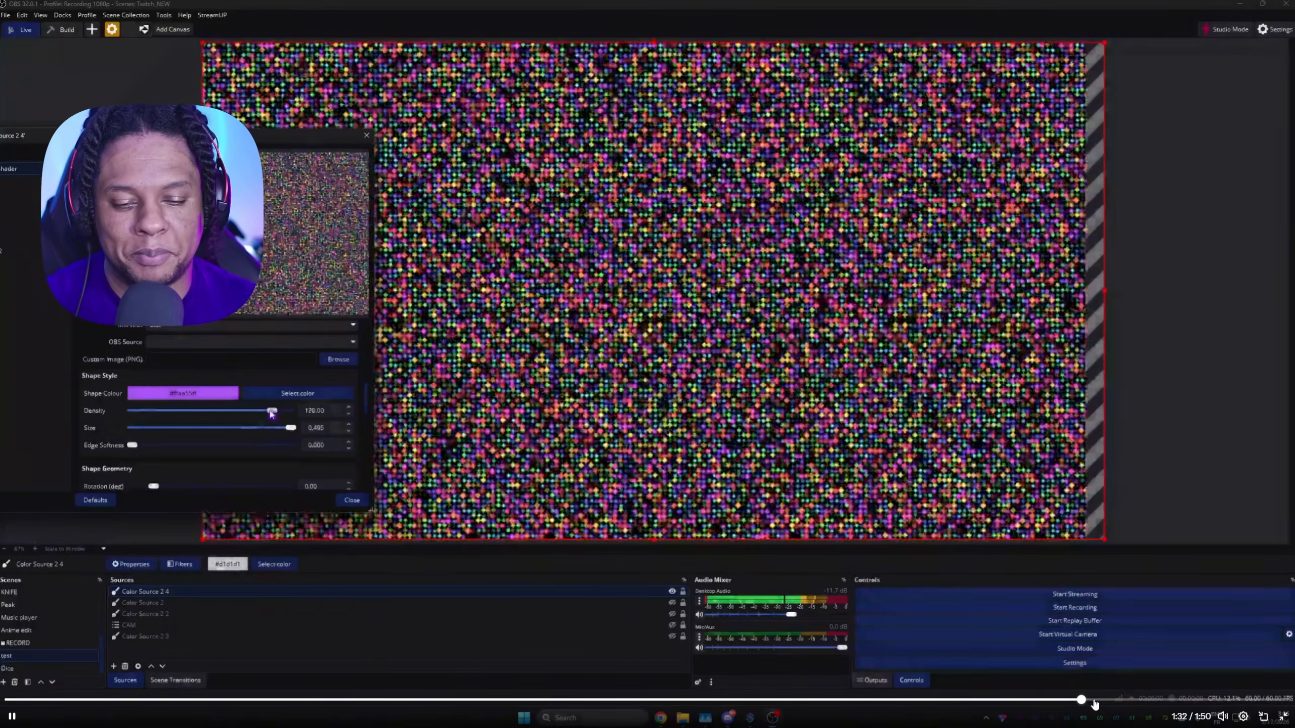
{"action": "left_click_drag", "start_coordinate": [272, 412], "coordinate": [155, 413]}
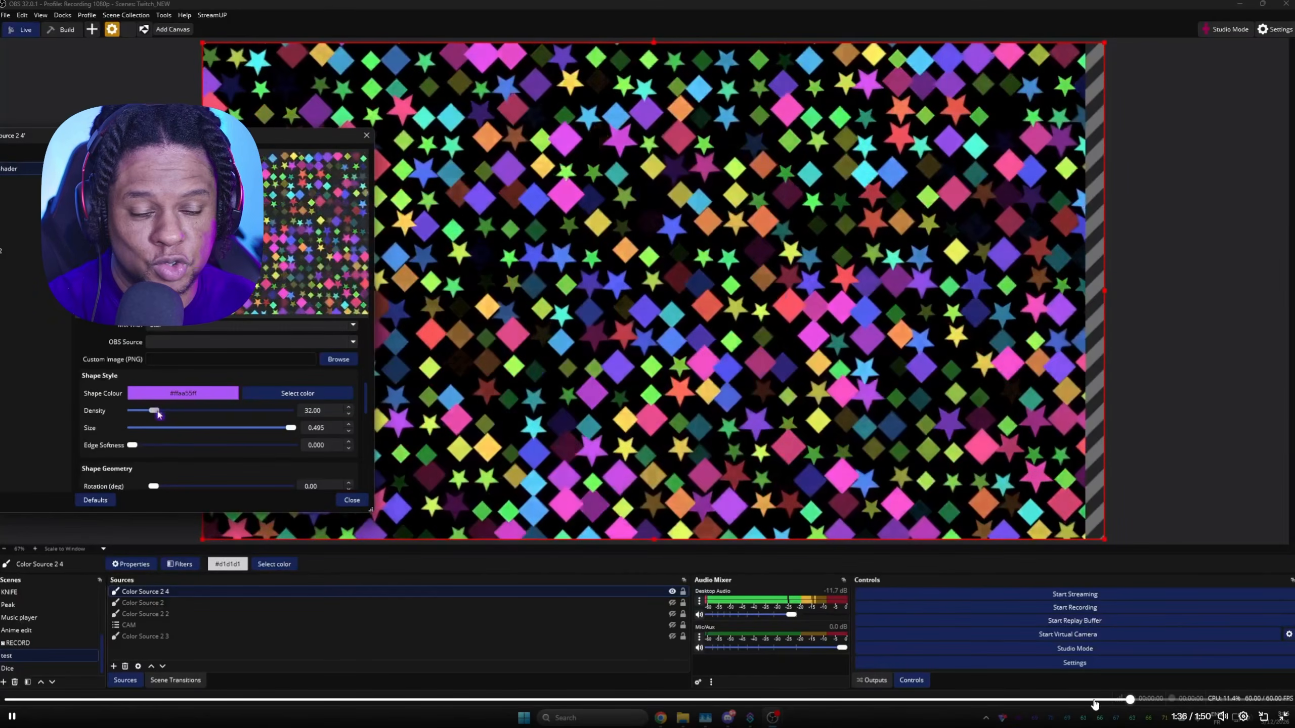
{"action": "left_click_drag", "start_coordinate": [292, 431], "coordinate": [219, 430]}
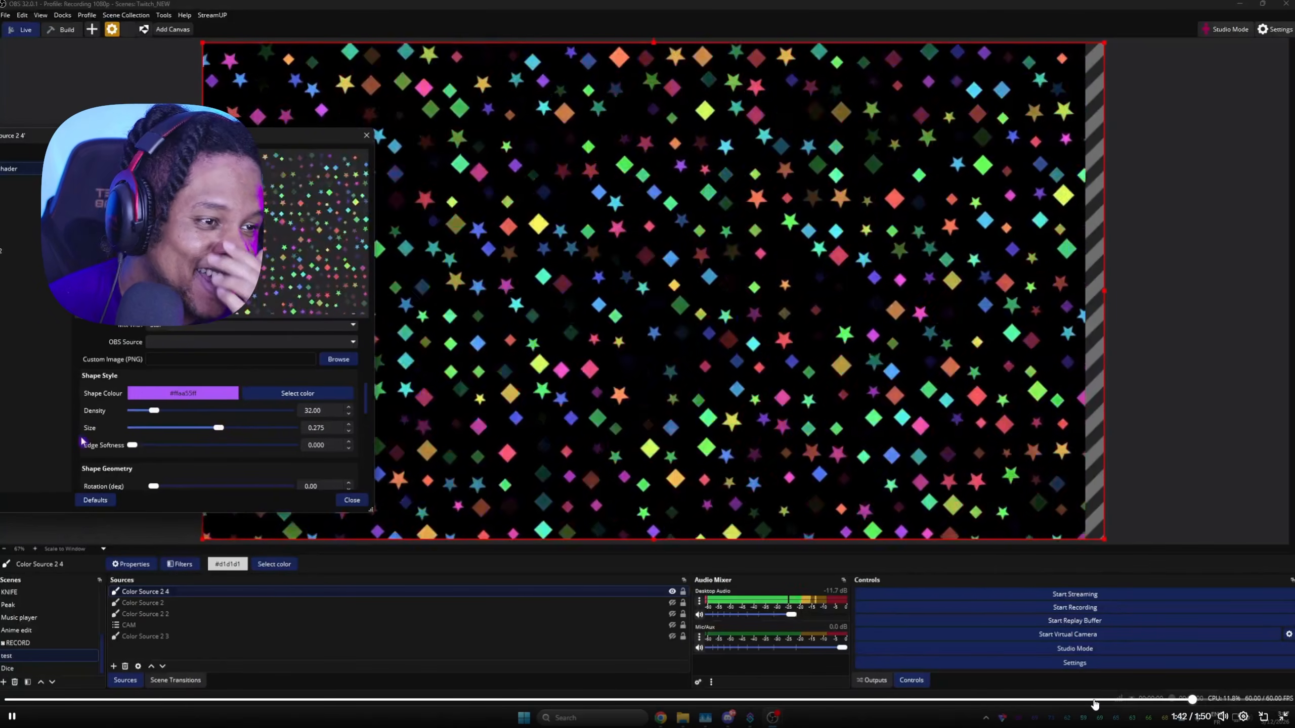
{"action": "scroll", "coordinate": [82, 441], "scroll_direction": "down", "scroll_amount": 1}
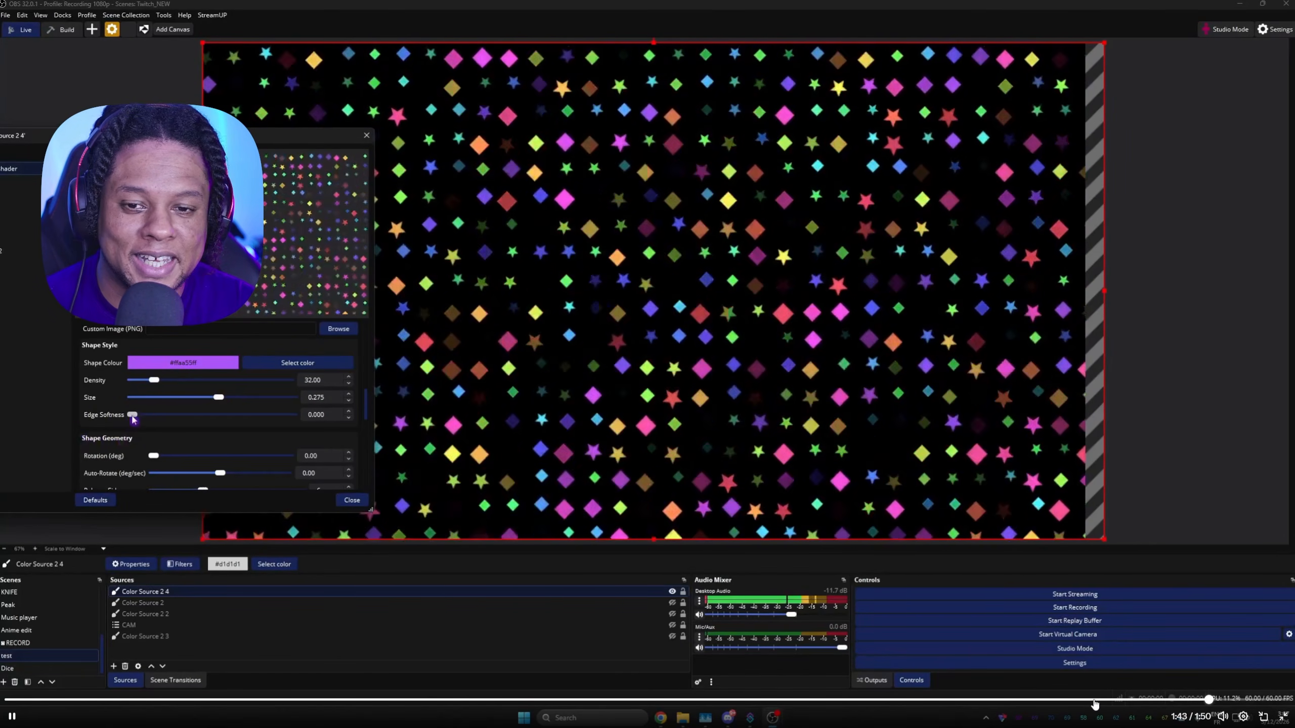
Set the pattern shapes' edge softness to 0
{"action": "left_click_drag", "start_coordinate": [135, 416], "coordinate": [108, 431]}
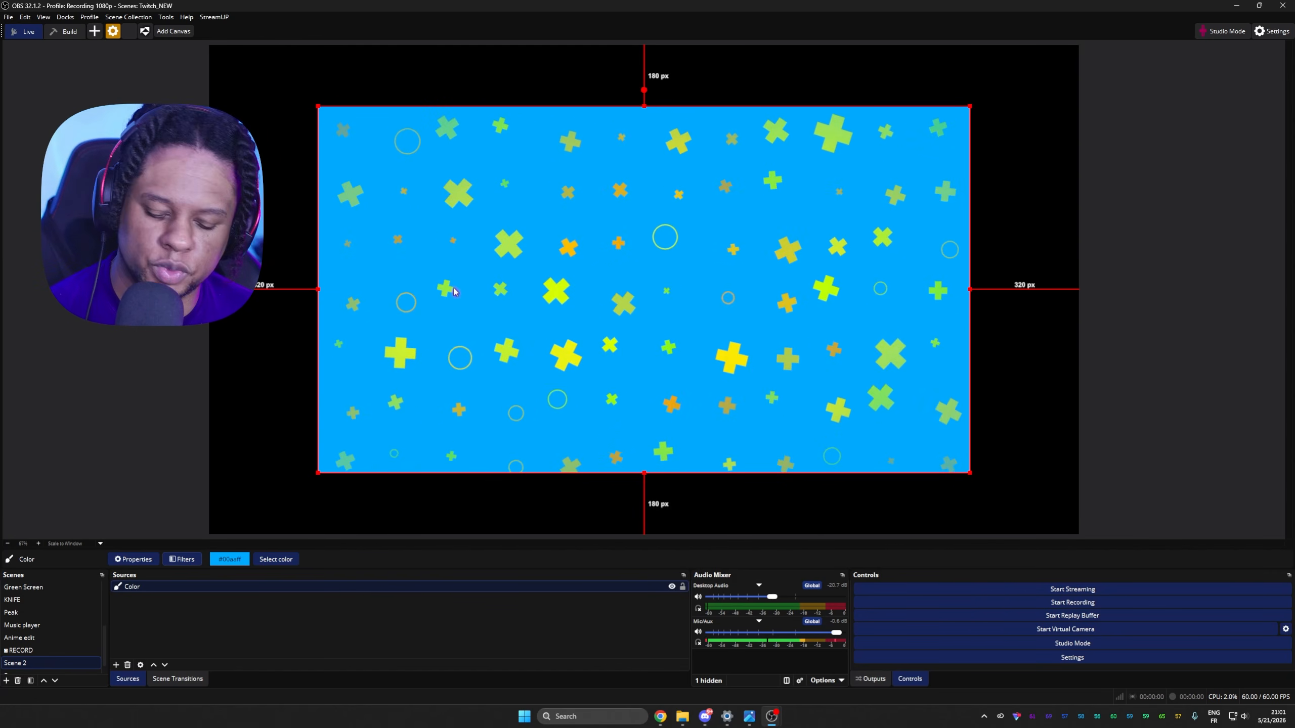
Fit the blue colour source to the canvas and add a Text (GDI+) source reading STREAM STARTING on two lines
{"action": "key", "text": "ctrl+f"}
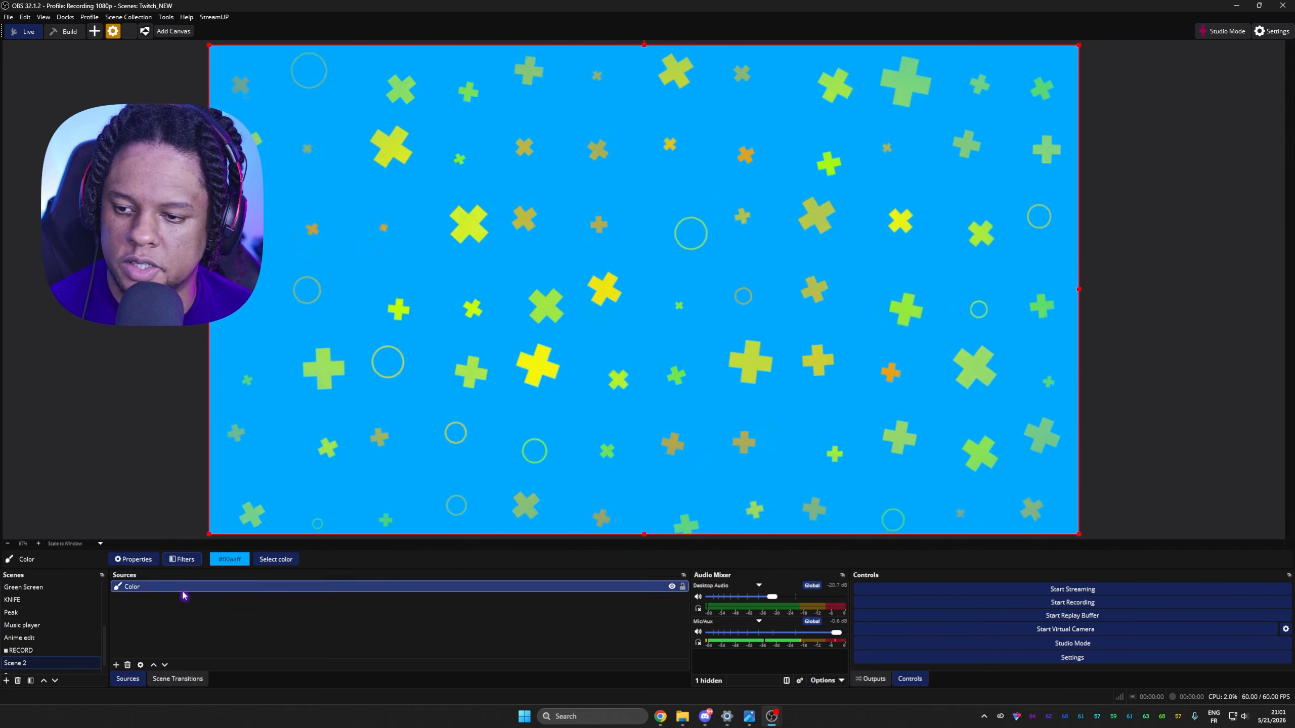
{"action": "left_click", "coordinate": [155, 625]}
{"action": "left_click", "coordinate": [117, 665]}
{"action": "left_click", "coordinate": [148, 596]}
{"action": "key", "text": "Return"}
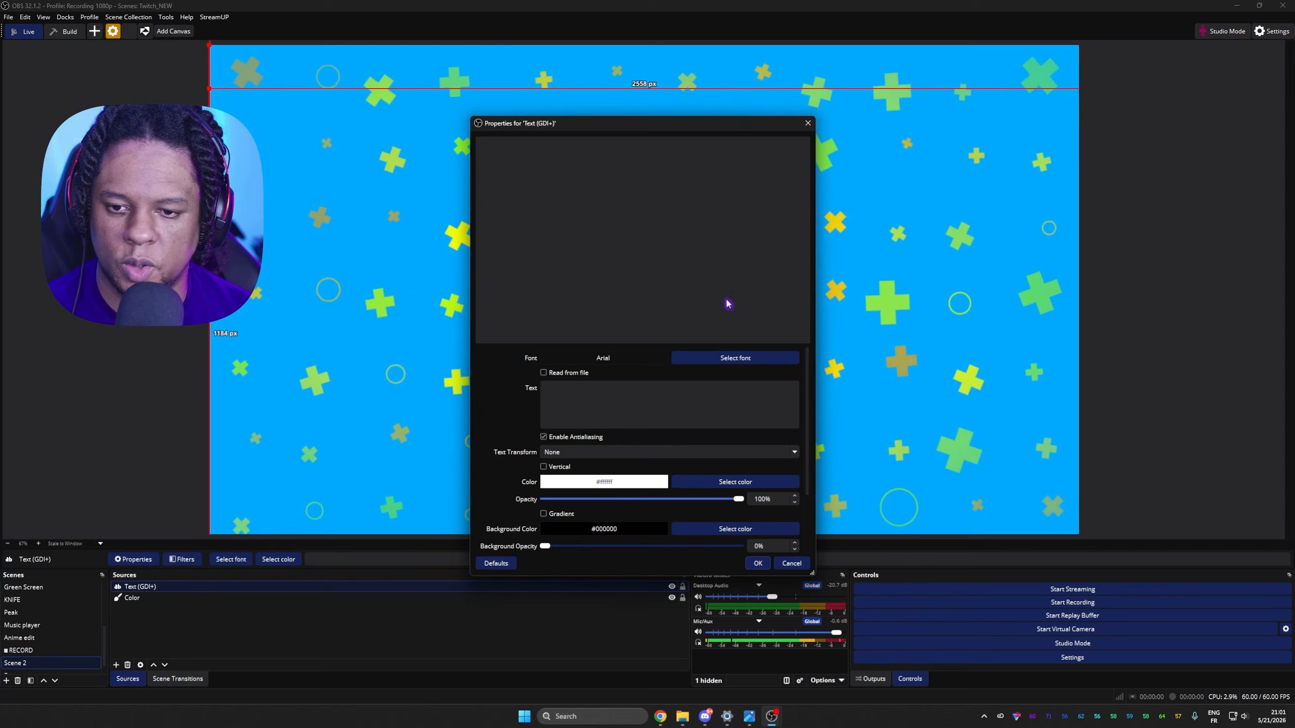
{"action": "left_click", "coordinate": [606, 409]}
{"action": "type", "text": "STREAM"}
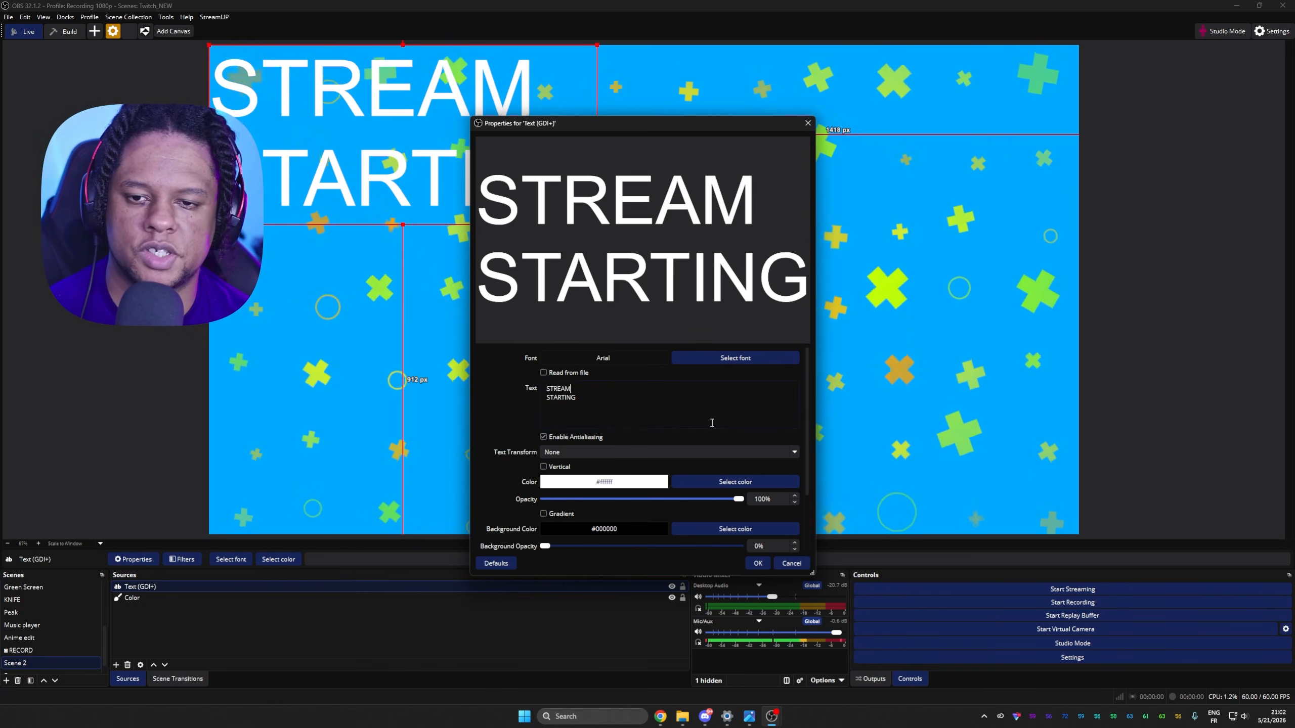
Set the alignment of the STREAM STARTING text to Center
{"action": "scroll", "coordinate": [712, 423], "scroll_direction": "down", "scroll_amount": 3}
{"action": "left_click", "coordinate": [627, 489]}
{"action": "left_click", "coordinate": [604, 516]}
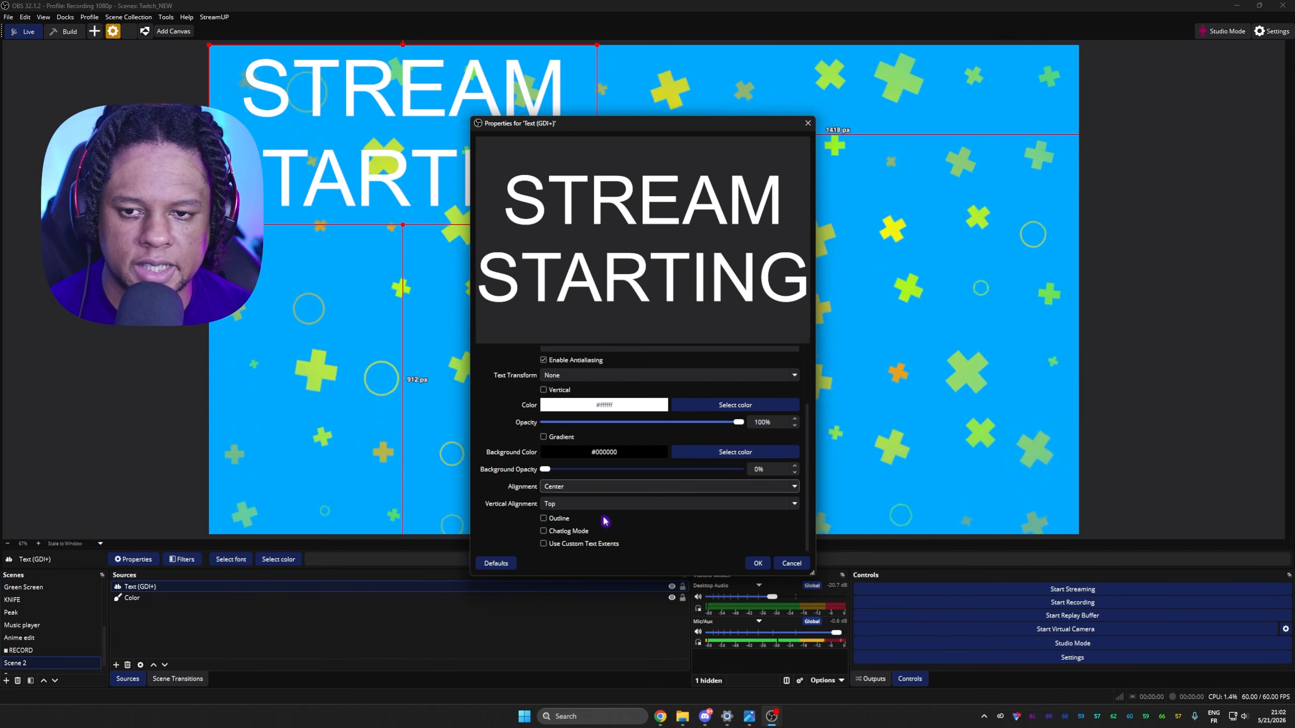
Change the text's font to Montserrat Black and apply the text properties
{"action": "scroll", "coordinate": [605, 521], "scroll_direction": "up", "scroll_amount": 3}
{"action": "left_click", "coordinate": [746, 363]}
{"action": "key", "text": "m"}
{"action": "scroll", "coordinate": [538, 324], "scroll_direction": "down", "scroll_amount": 6}
{"action": "left_click", "coordinate": [539, 327]}
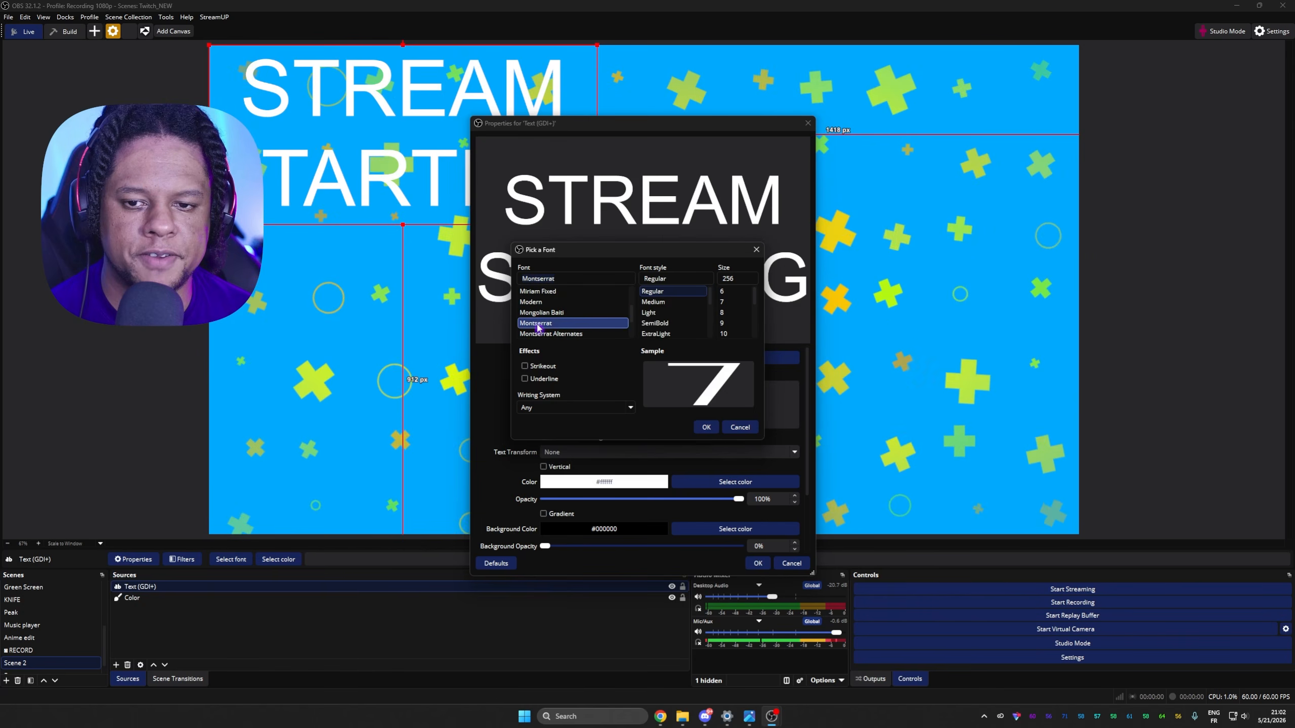
{"action": "left_click", "coordinate": [706, 427]}
{"action": "left_click", "coordinate": [758, 563]}
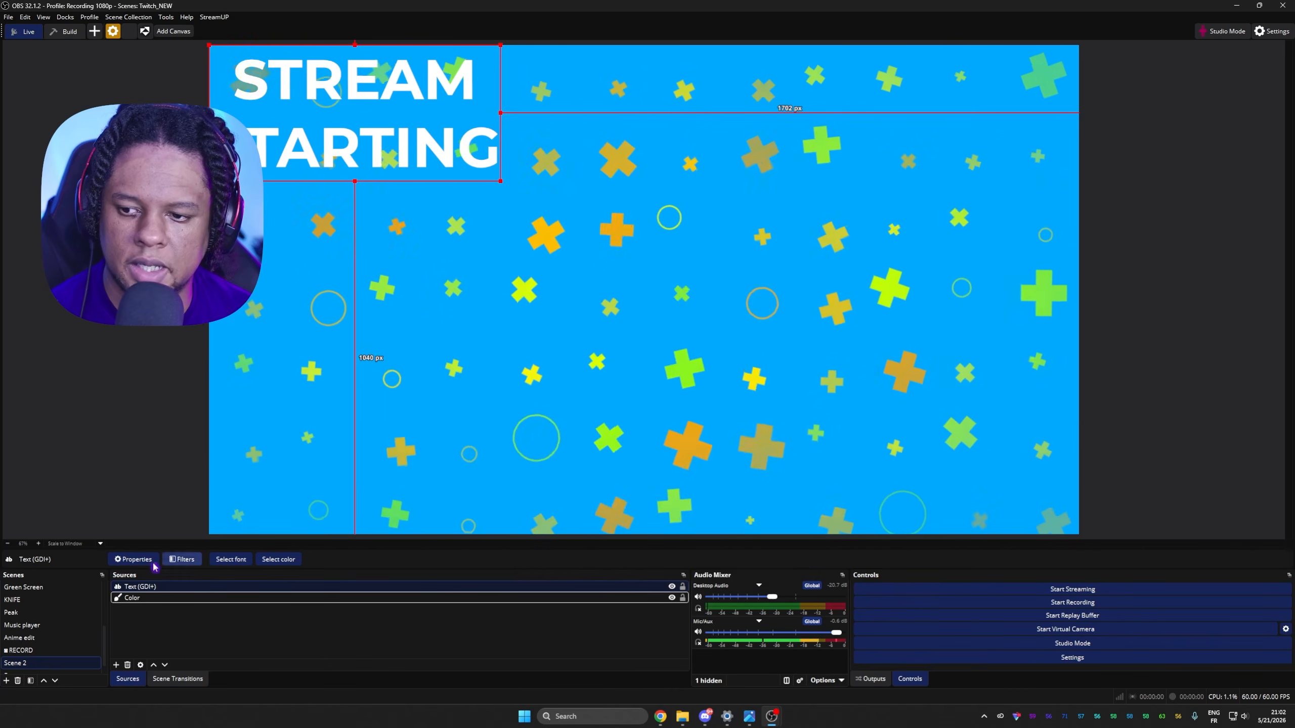
Add a 3D Block filter to the text source
{"action": "left_click", "coordinate": [182, 559]}
{"action": "left_click", "coordinate": [435, 526]}
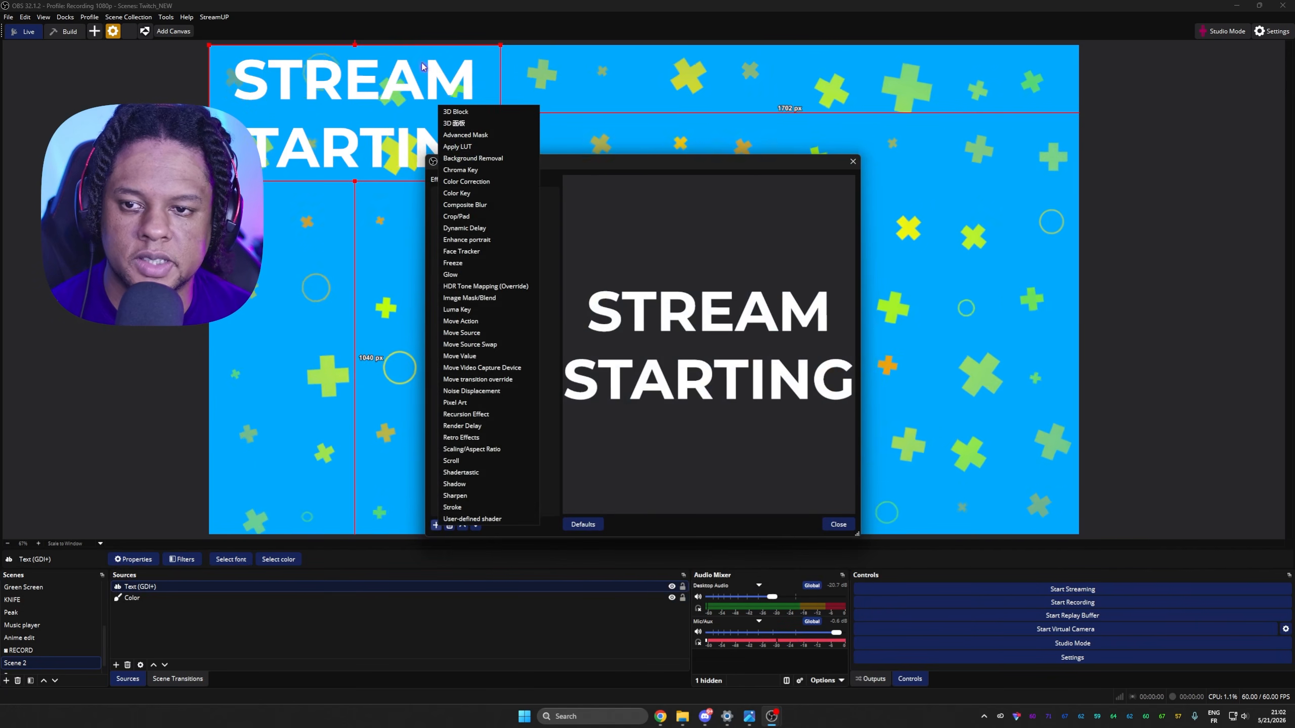
{"action": "left_click", "coordinate": [459, 111]}
{"action": "left_click", "coordinate": [614, 363]}
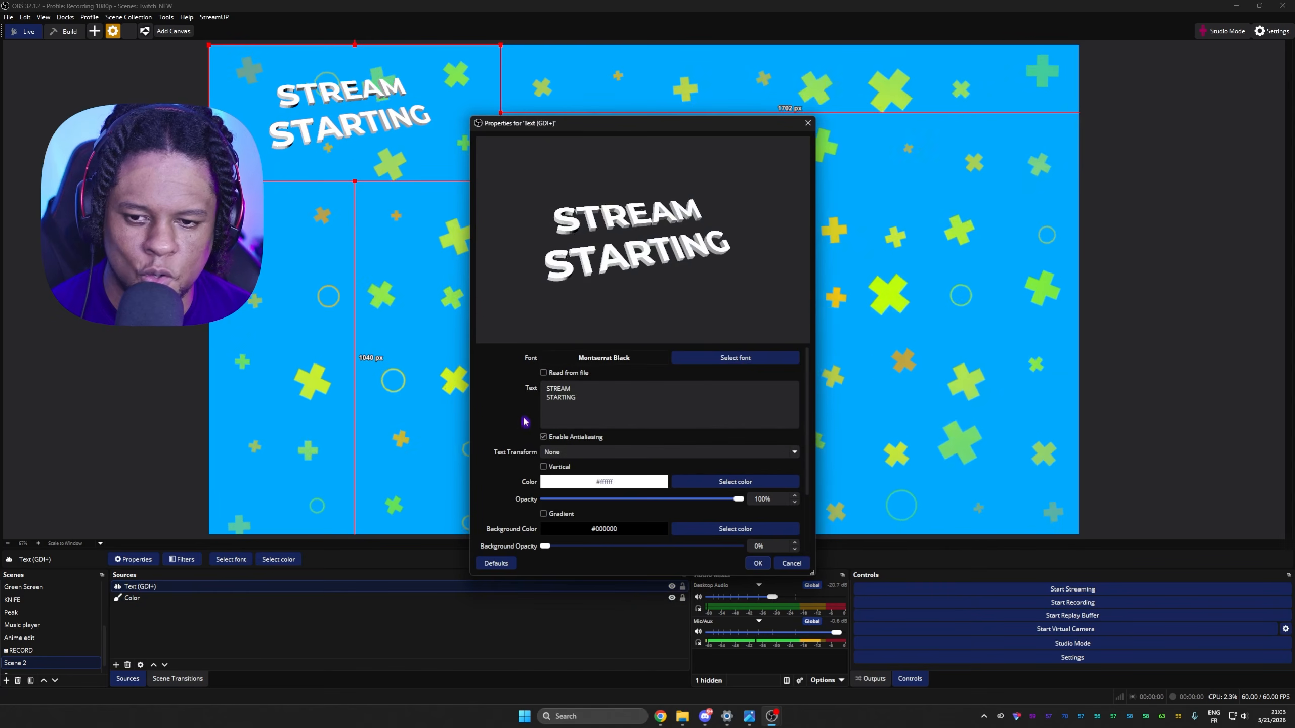
Make the Color 2 source blue-violet with a width of 2500, and stretch it beyond the canvas's right edge
{"action": "left_click", "coordinate": [740, 358]}
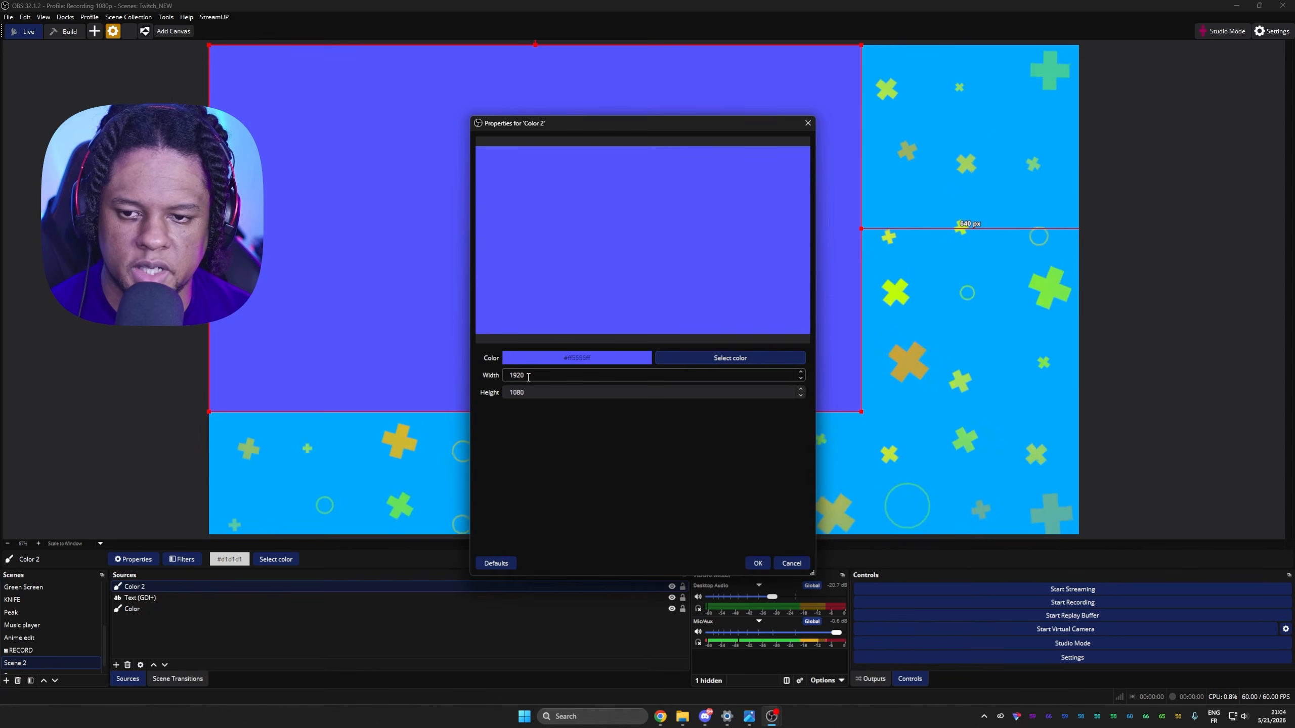
{"action": "left_click_drag", "start_coordinate": [527, 376], "coordinate": [497, 382]}
{"action": "type", "text": "2500"}
{"action": "left_click_drag", "start_coordinate": [1059, 228], "coordinate": [1255, 220]}
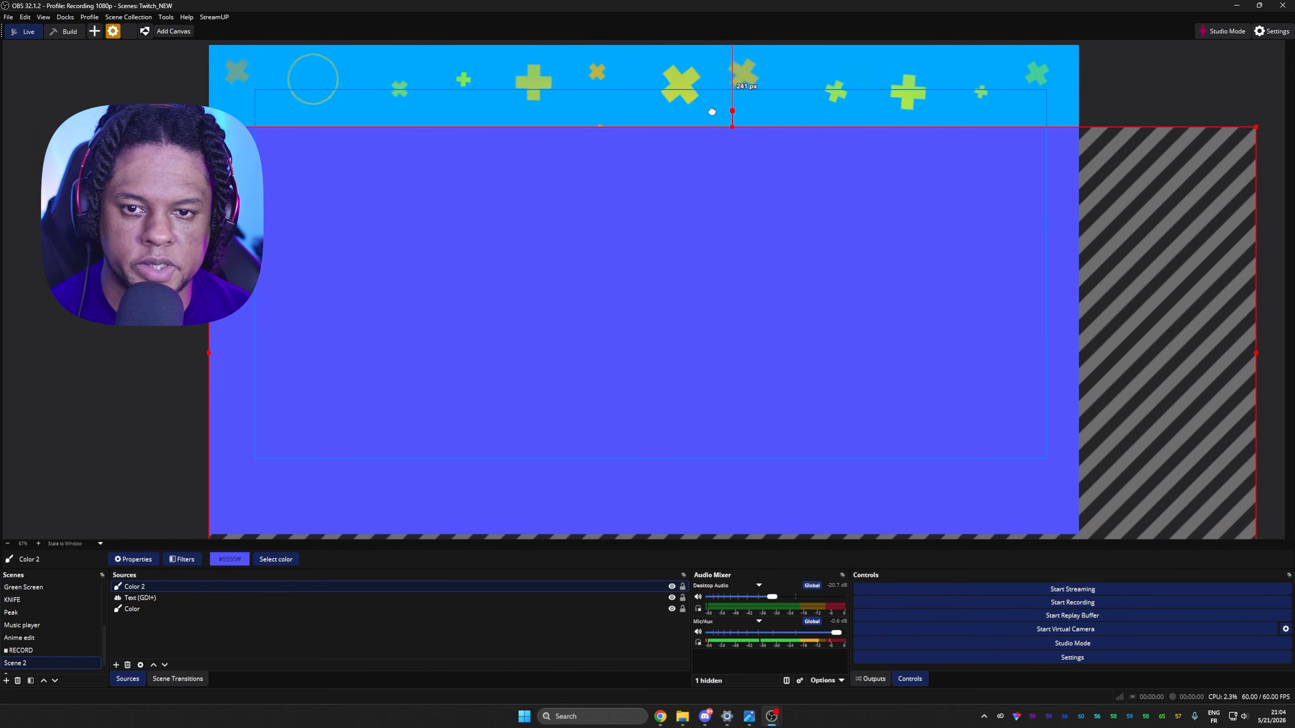
Tilt the blue-violet block so it slants across the top of the canvas, and paste a copy of it
{"action": "left_click_drag", "start_coordinate": [711, 111], "coordinate": [592, 137]}
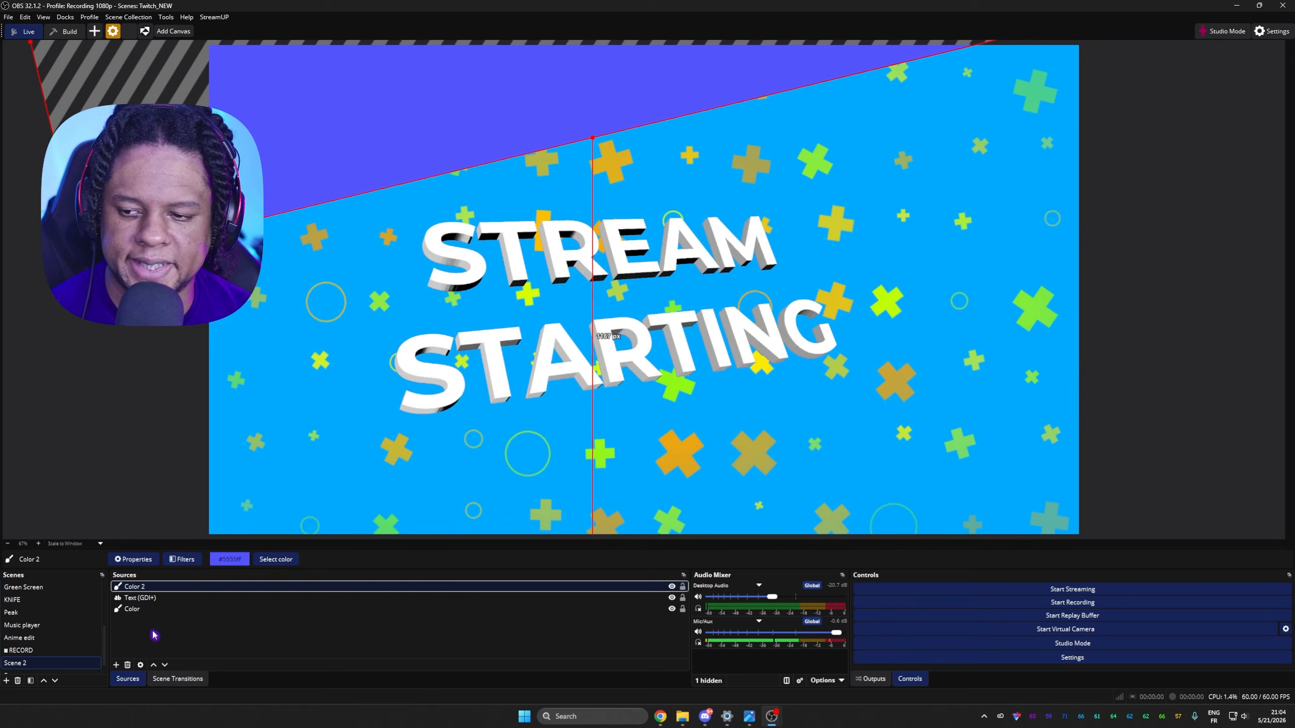
{"action": "right_click", "coordinate": [152, 631]}
{"action": "left_click", "coordinate": [205, 651]}
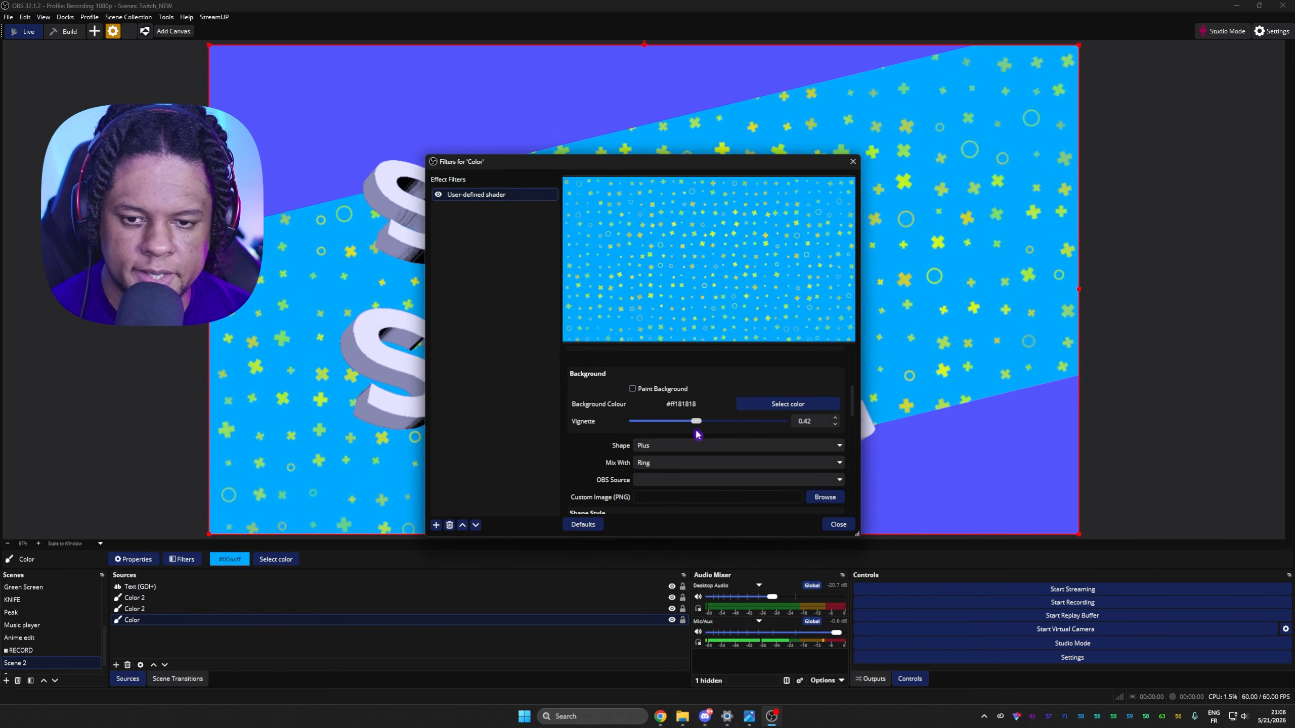
Increase the vignette of the pattern shader on the blue background source
{"action": "left_click_drag", "start_coordinate": [698, 432], "coordinate": [774, 432]}
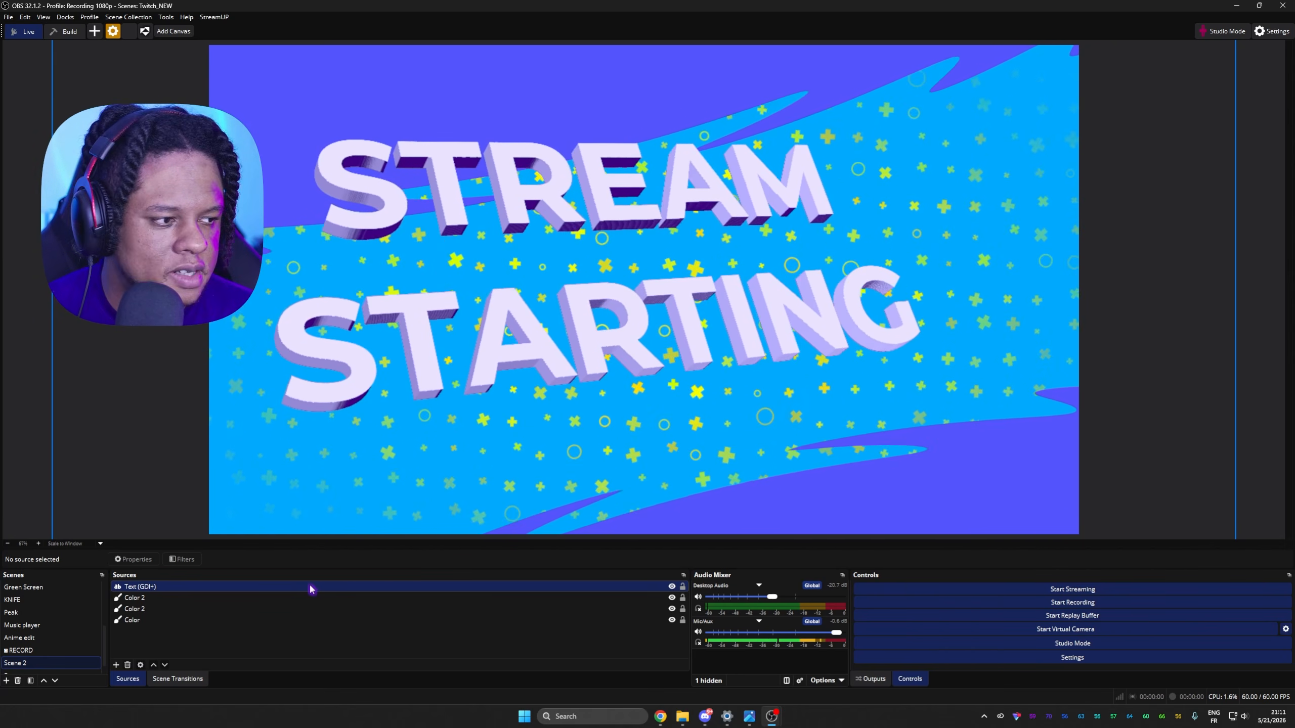
Change the STREAM STARTING text to BE RIGHT BACK on three lines and apply it
{"action": "double_click", "coordinate": [136, 589]}
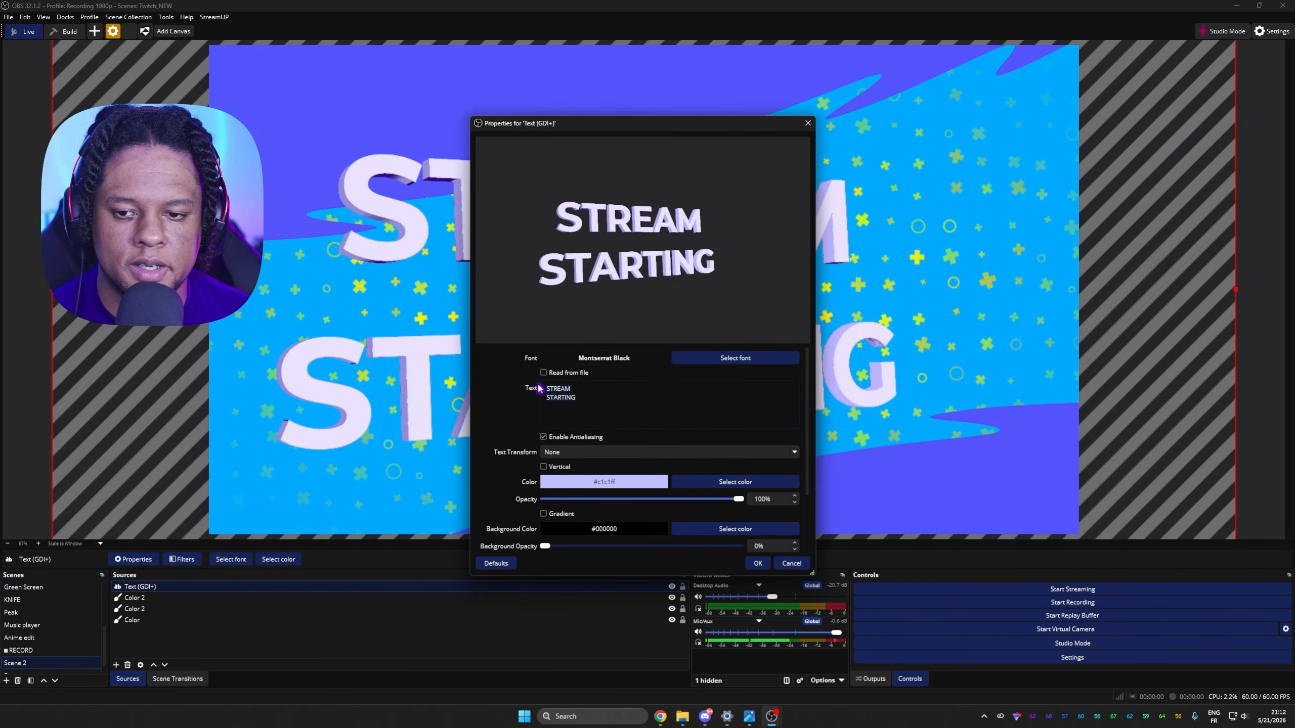
{"action": "key", "text": "ctrl+a"}
{"action": "type", "text": "BE"}
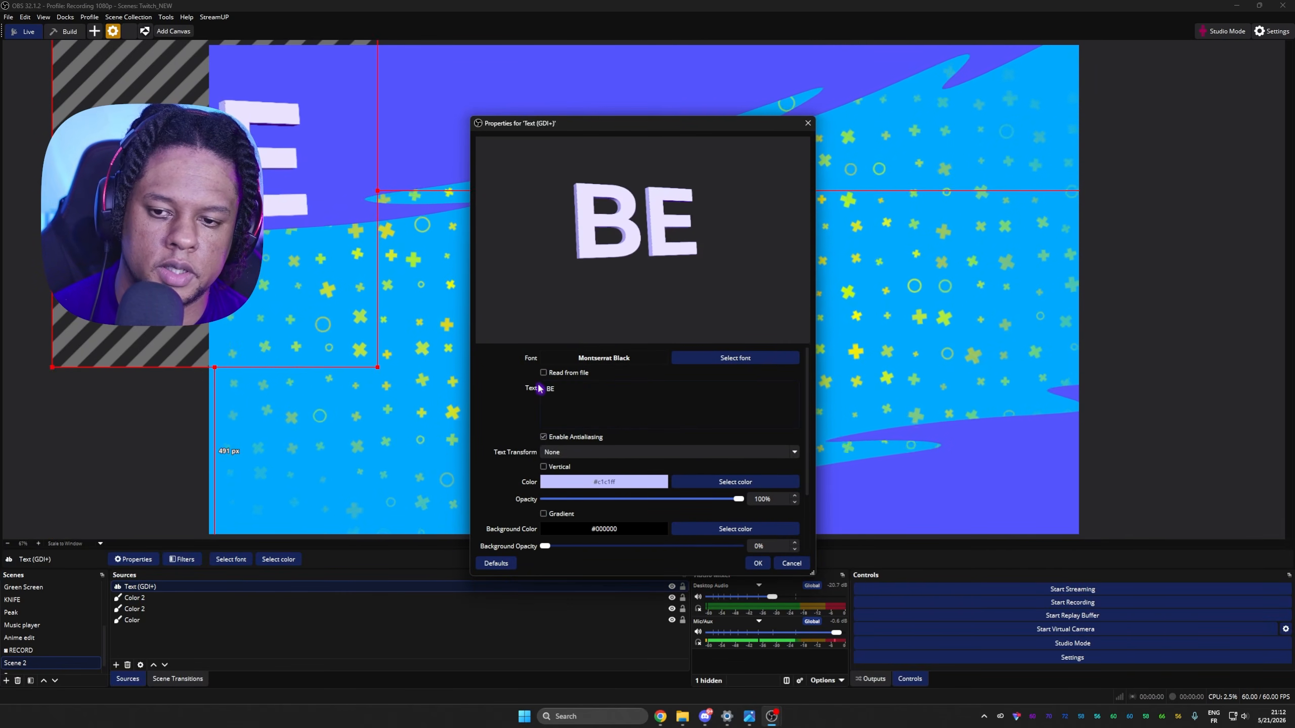
{"action": "key", "text": "Return"}
{"action": "type", "text": "RIGHT"}
{"action": "key", "text": "Return"}
{"action": "type", "text": "BACK"}
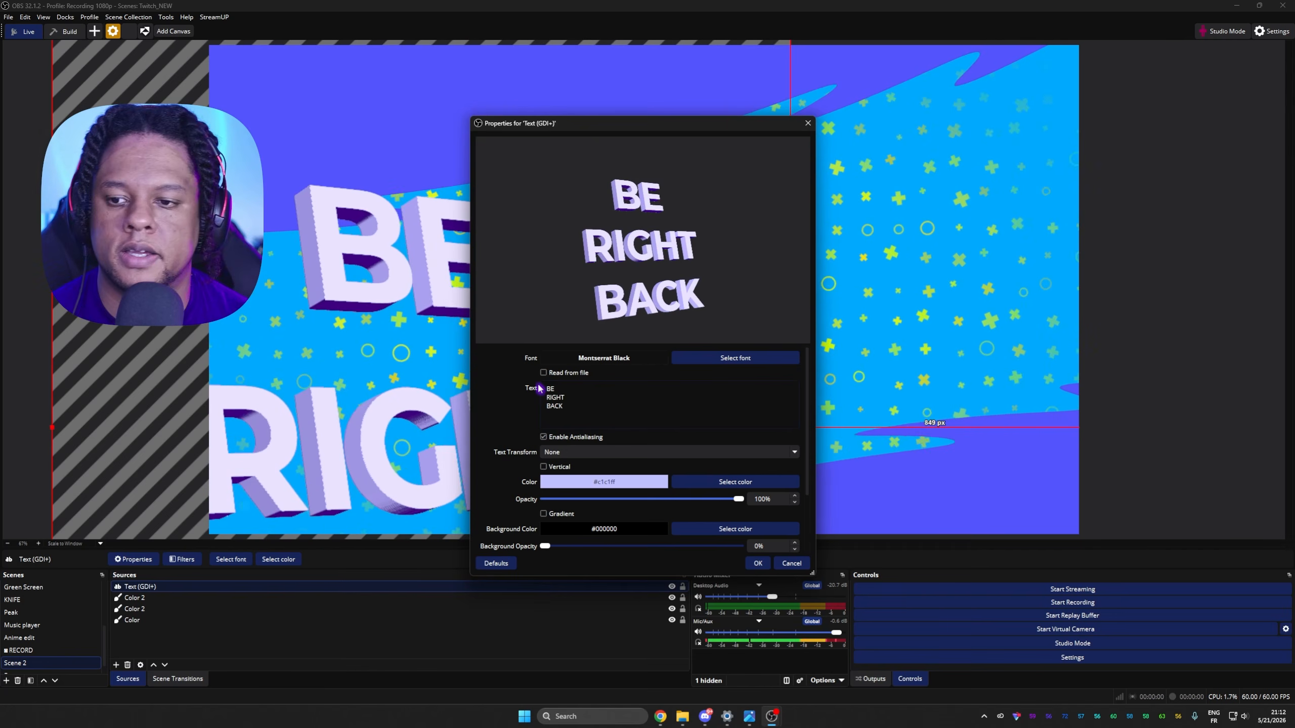
{"action": "left_click", "coordinate": [759, 563]}
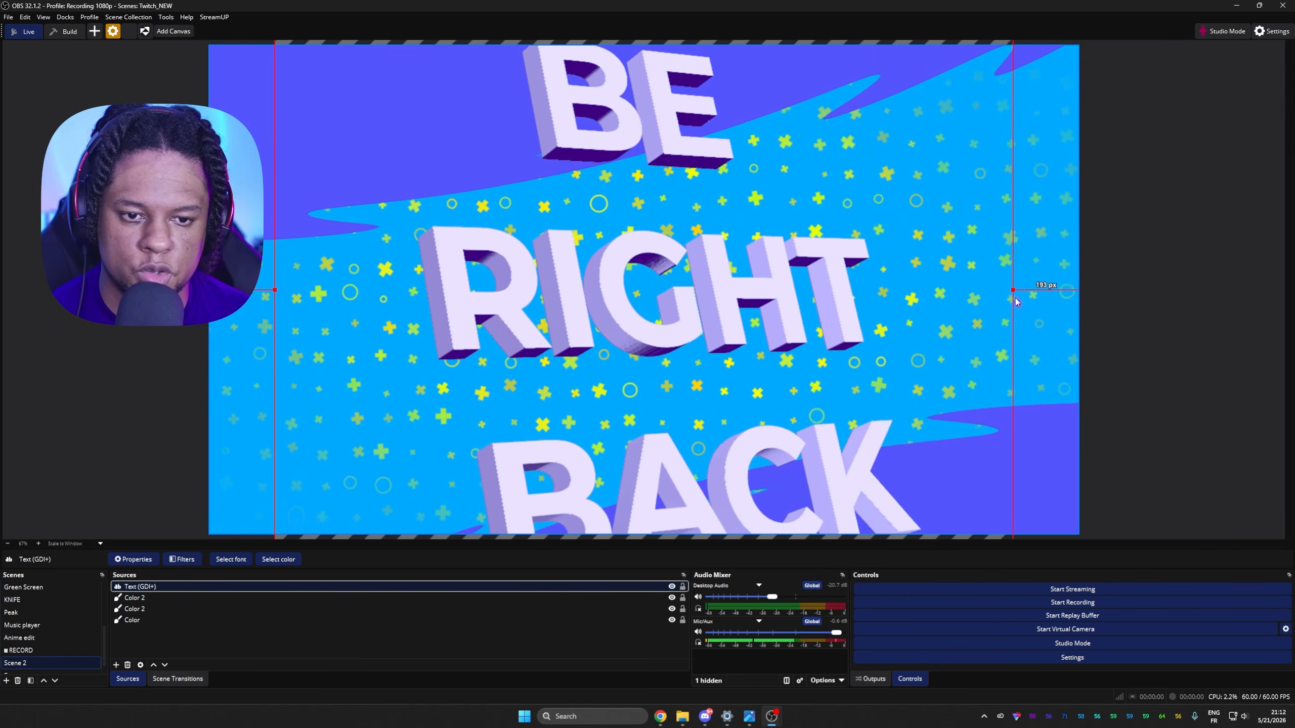
Scale the BE RIGHT BACK text down to fit the canvas and move it near the centre
{"action": "left_click_drag", "start_coordinate": [1013, 291], "coordinate": [834, 293]}
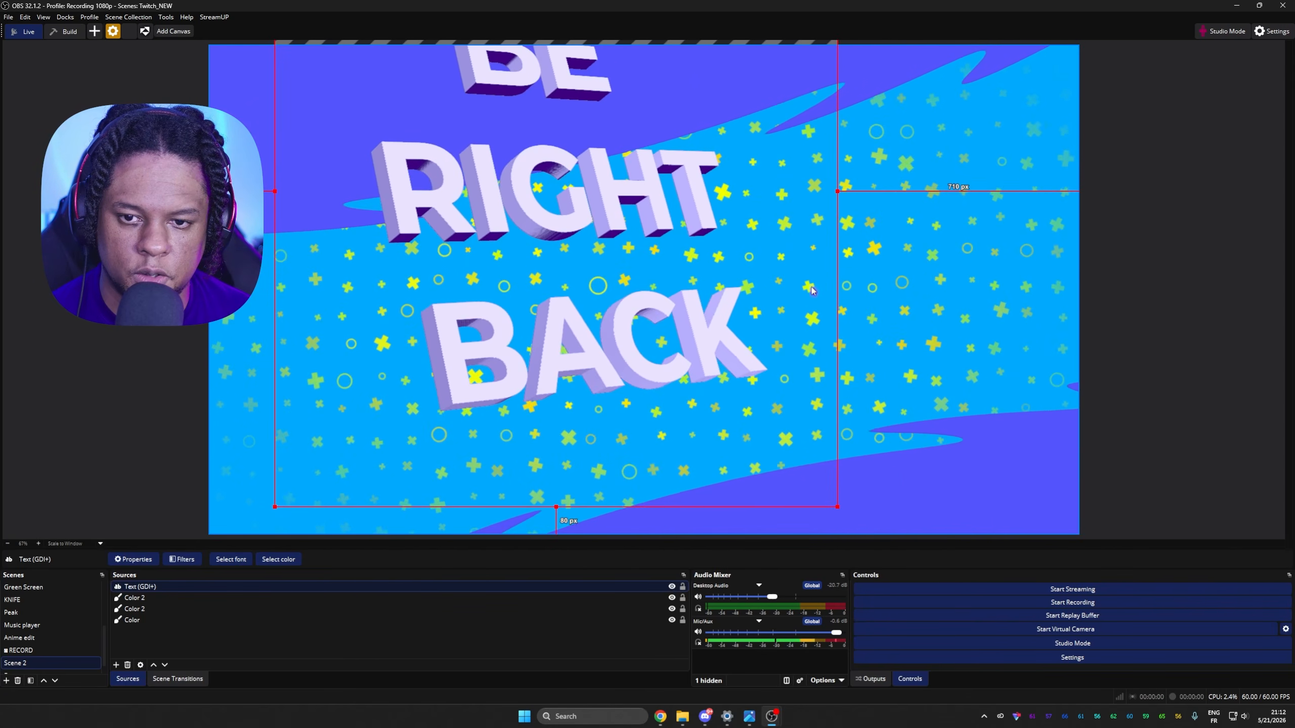
{"action": "left_click_drag", "start_coordinate": [557, 244], "coordinate": [644, 343]}
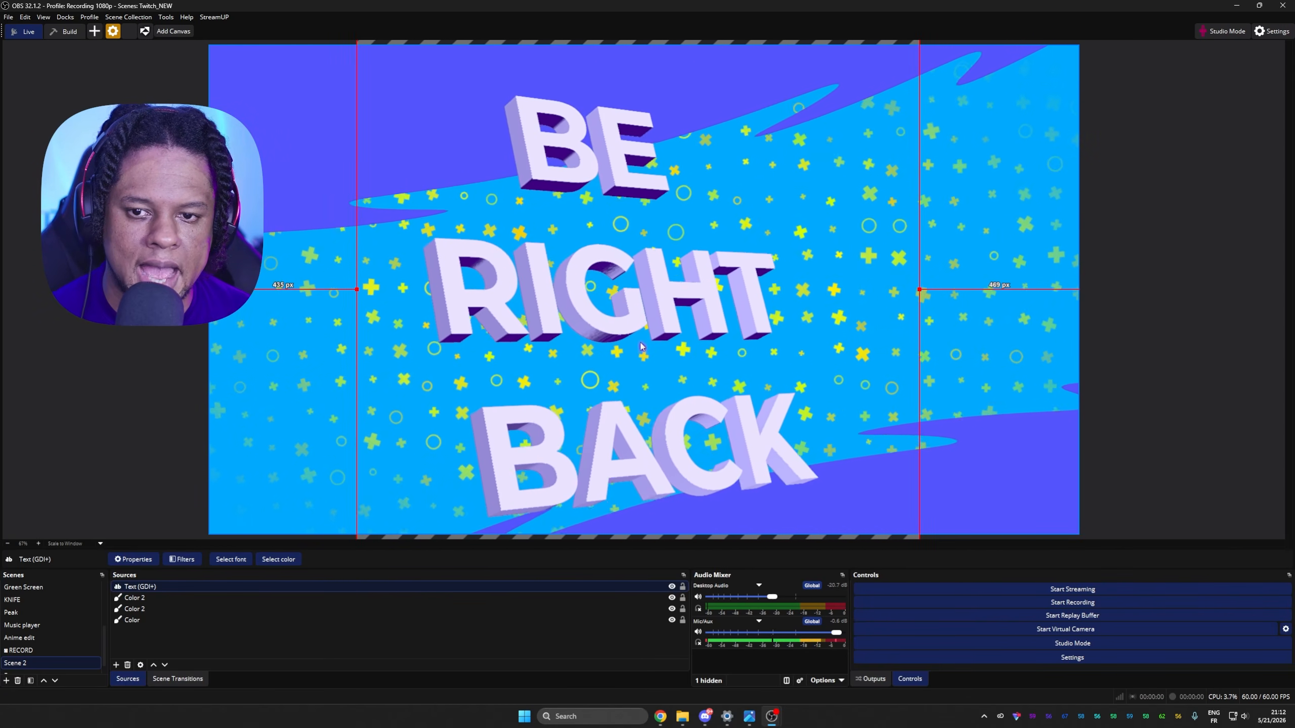
{"action": "left_click", "coordinate": [60, 321]}
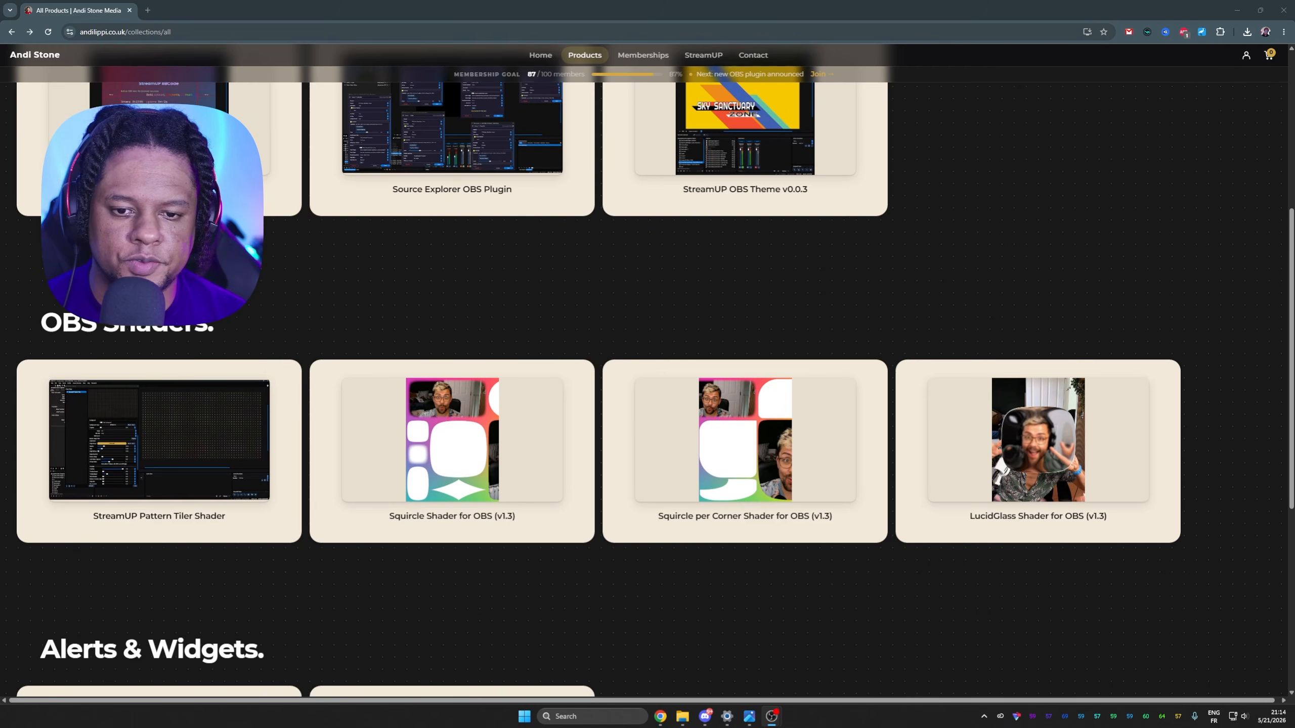
In the browser's OBS Shaders listing, open the LucidGlass Shader for OBS (v1.3) page and view its third preview image
{"action": "scroll", "coordinate": [634, 295], "scroll_direction": "down", "scroll_amount": 2}
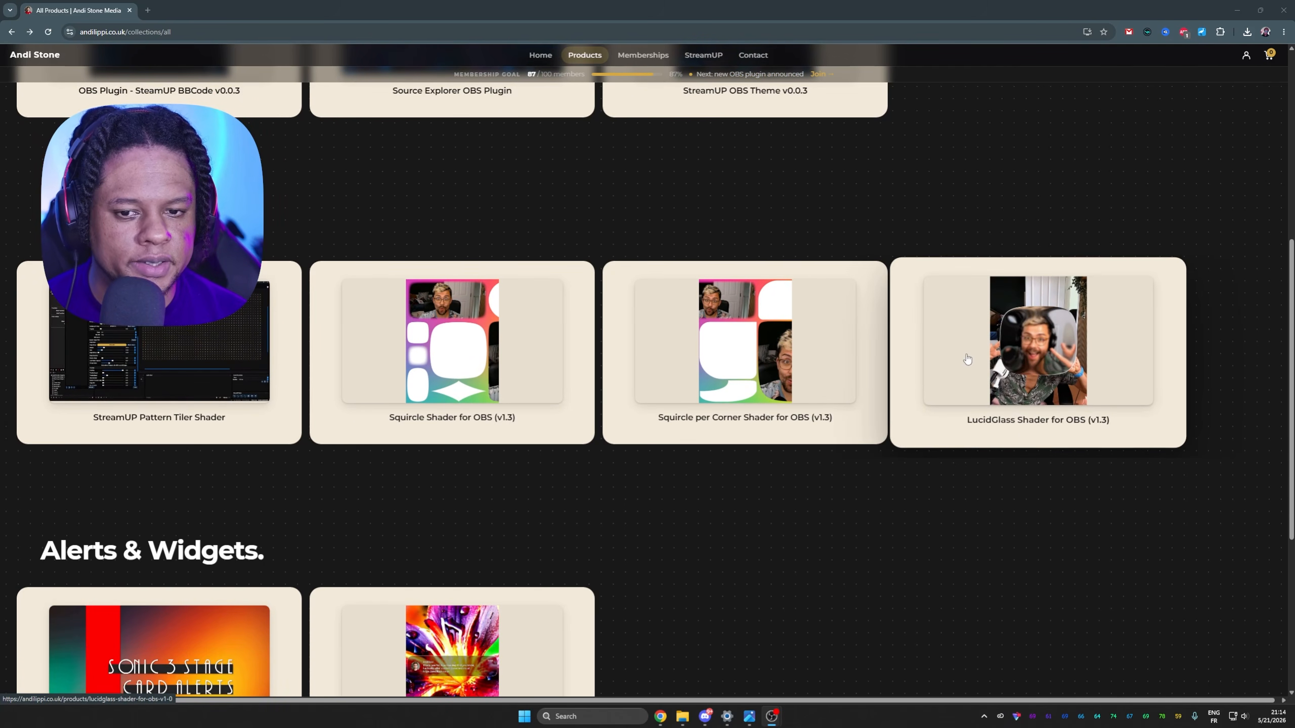
{"action": "left_click", "coordinate": [1038, 367]}
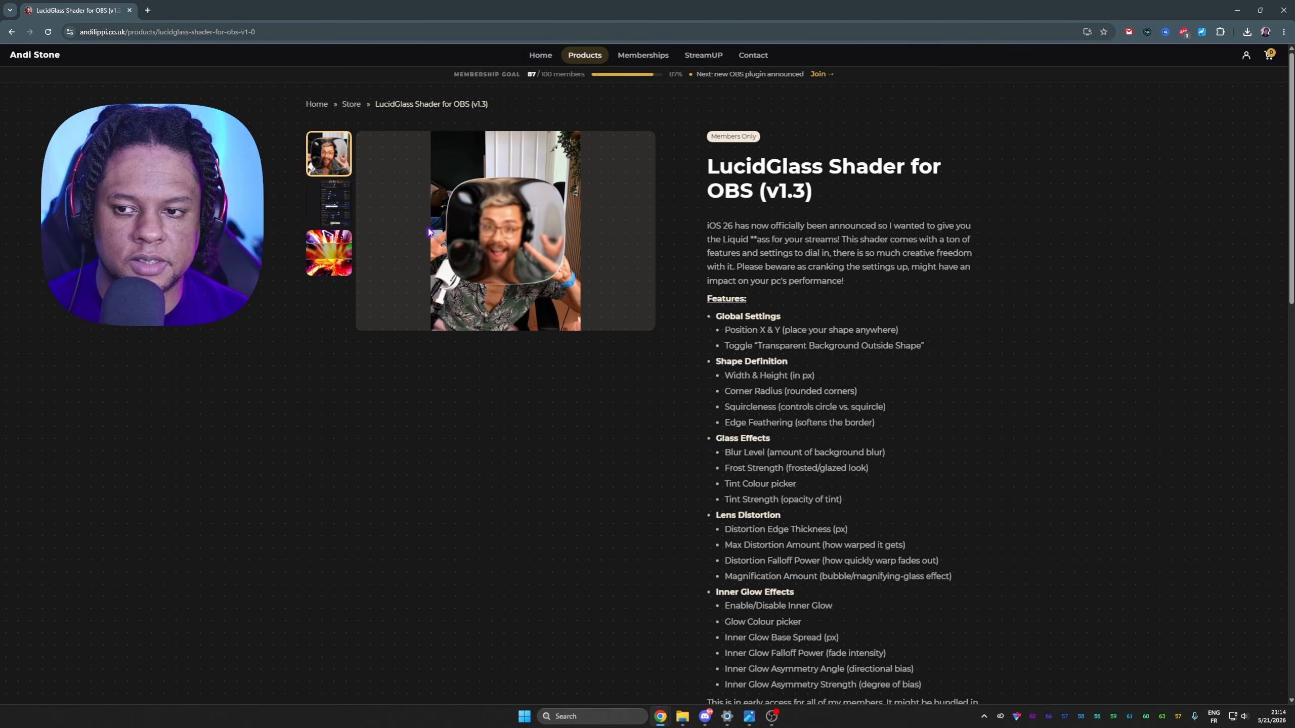
{"action": "left_click", "coordinate": [335, 240]}
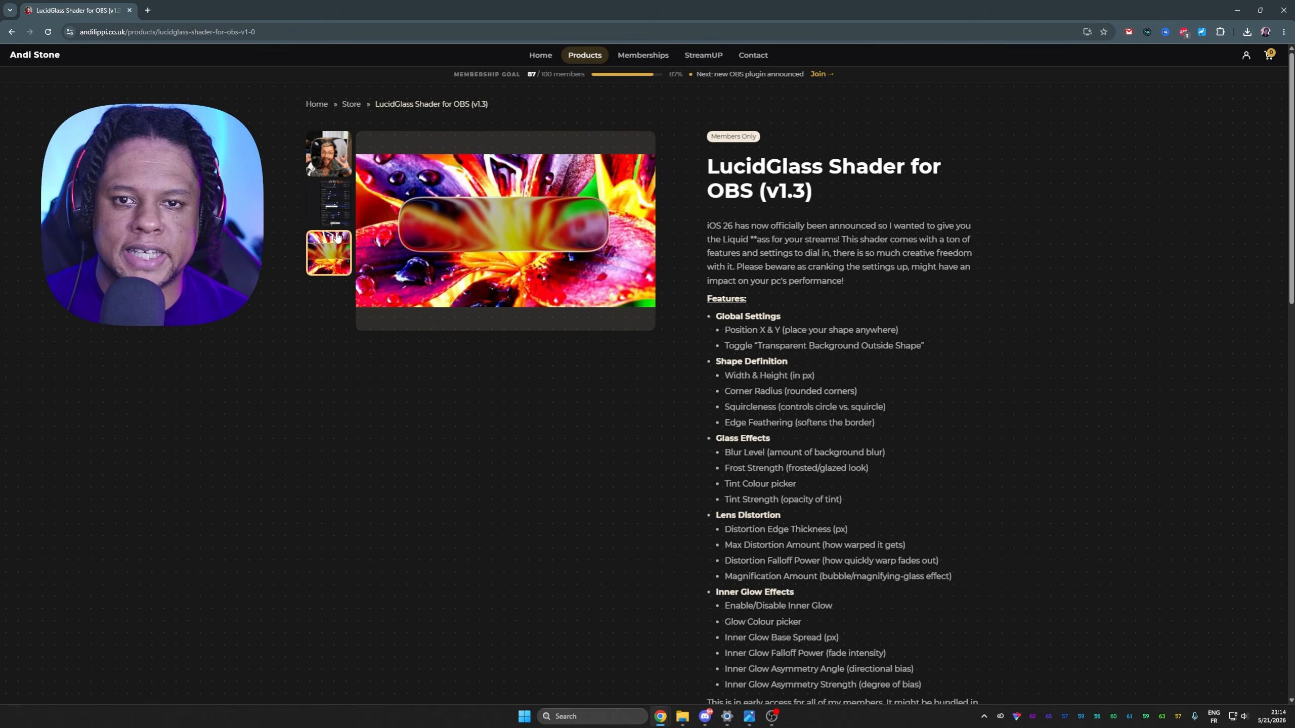
Return to the all-products catalogue and view its OBS plugins section
{"action": "left_click", "coordinate": [10, 33]}
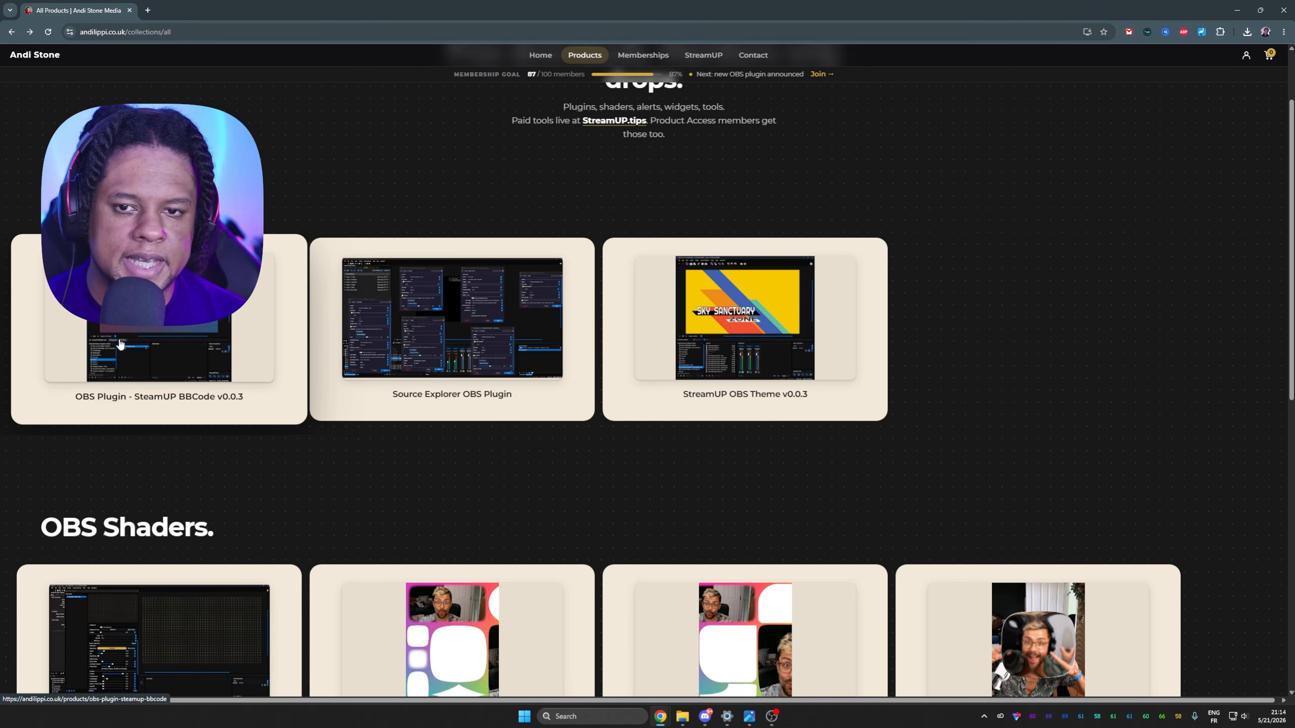
{"action": "scroll", "coordinate": [169, 341], "scroll_direction": "up", "scroll_amount": 3}
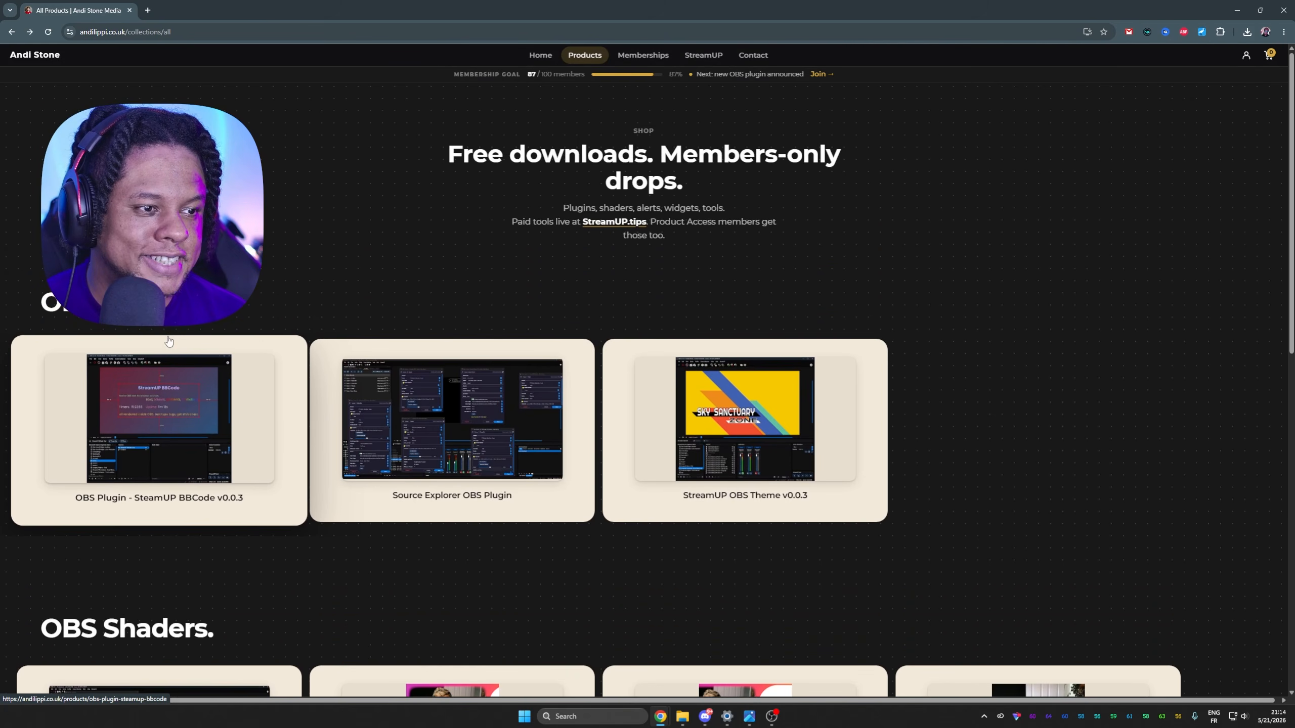